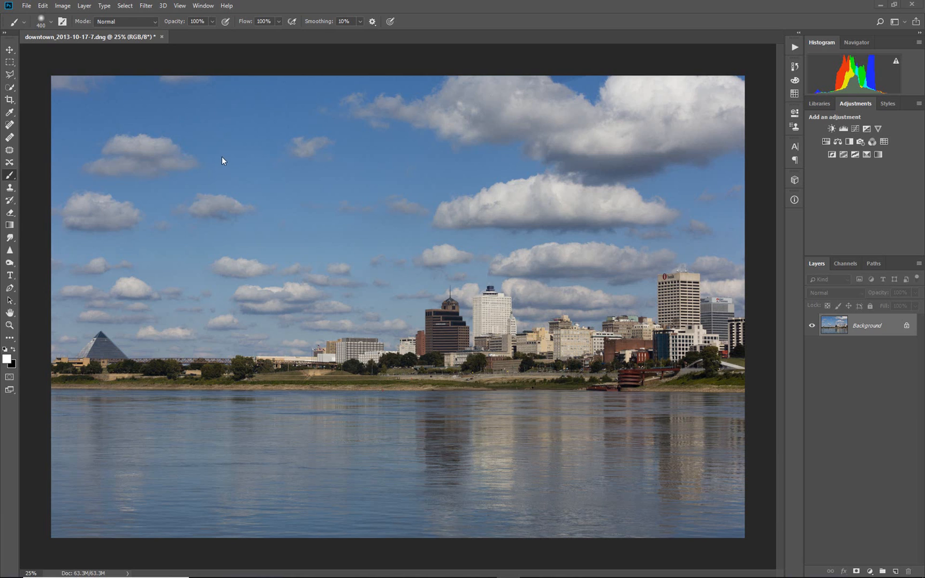
pyautogui.click(63, 5)
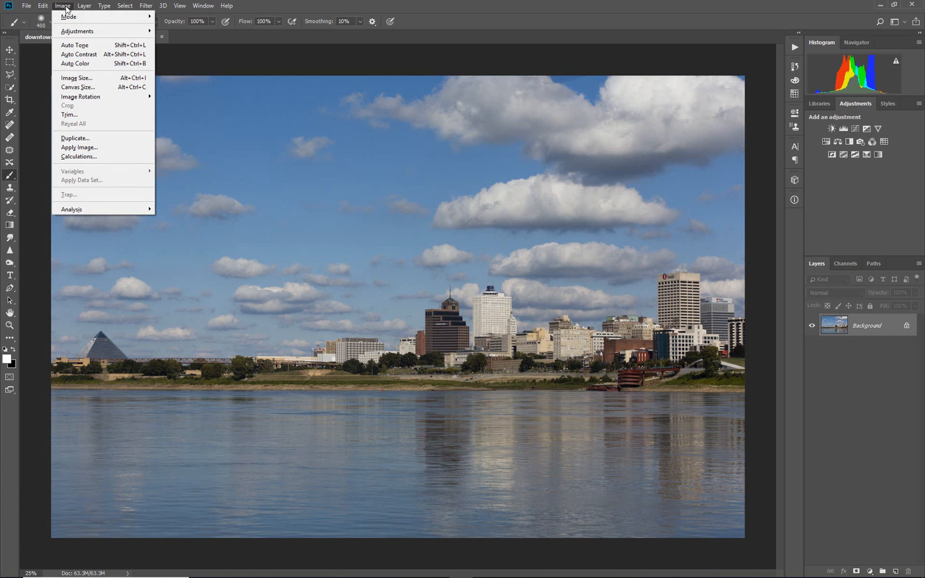
pyautogui.moveTo(70, 34)
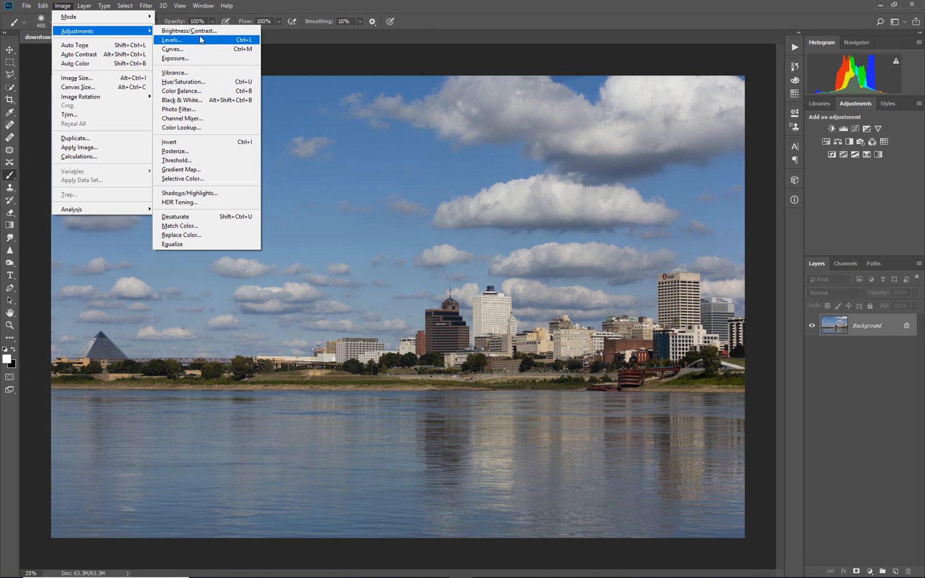
pyautogui.click(759, 471)
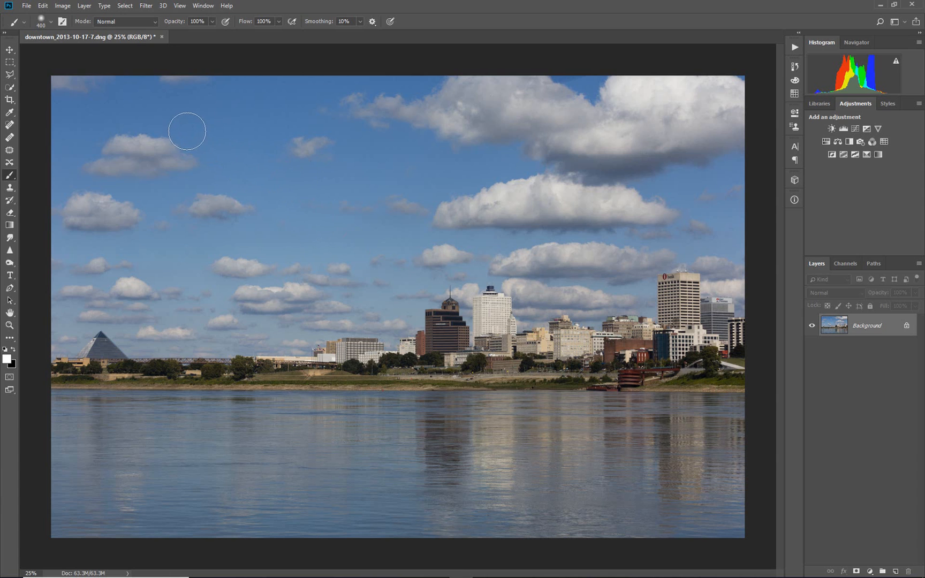
# Step: Add a Levels adjustment layer named sky and set its input levels to 26, 0.78 and 241
pyautogui.click(88, 7)
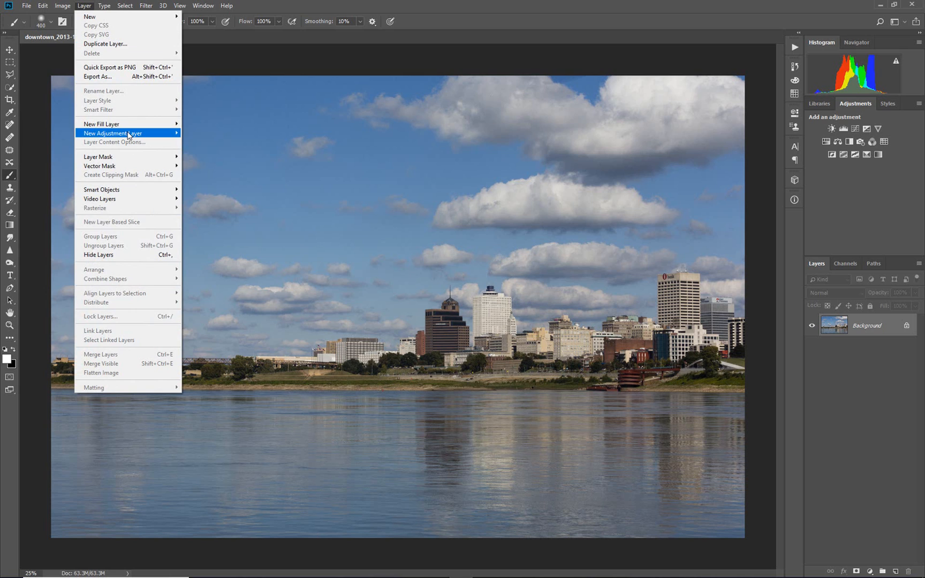
pyautogui.moveTo(128, 135)
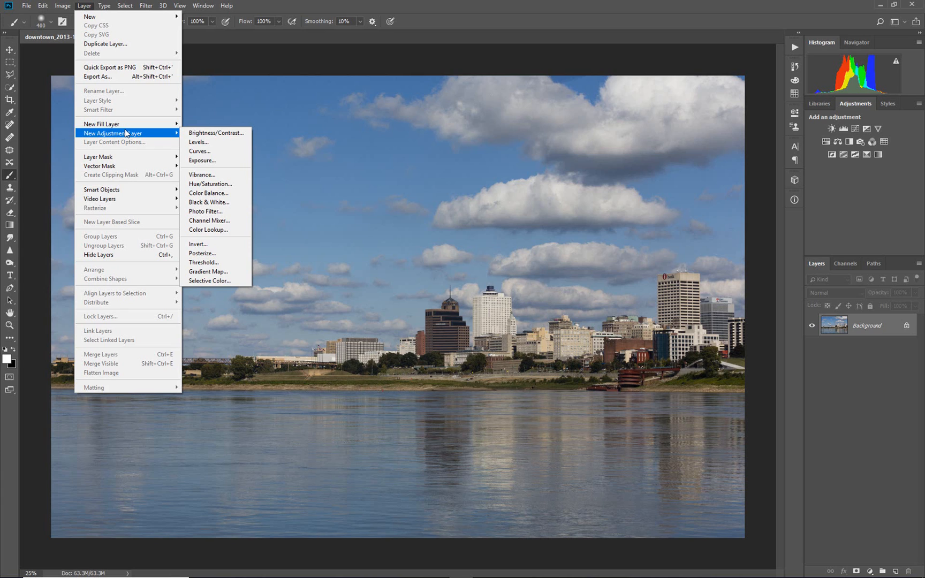
pyautogui.click(198, 141)
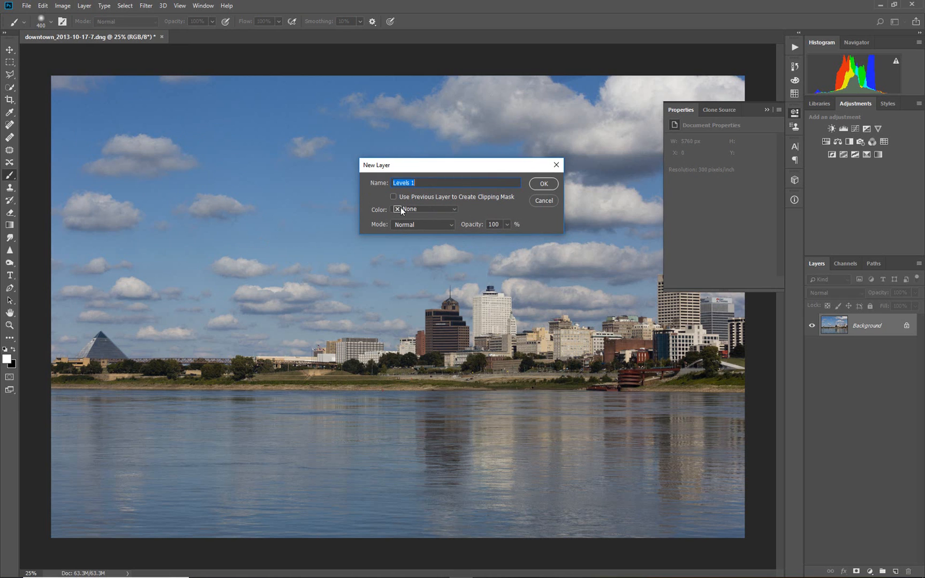
pyautogui.write('sky')
pyautogui.press('Return')
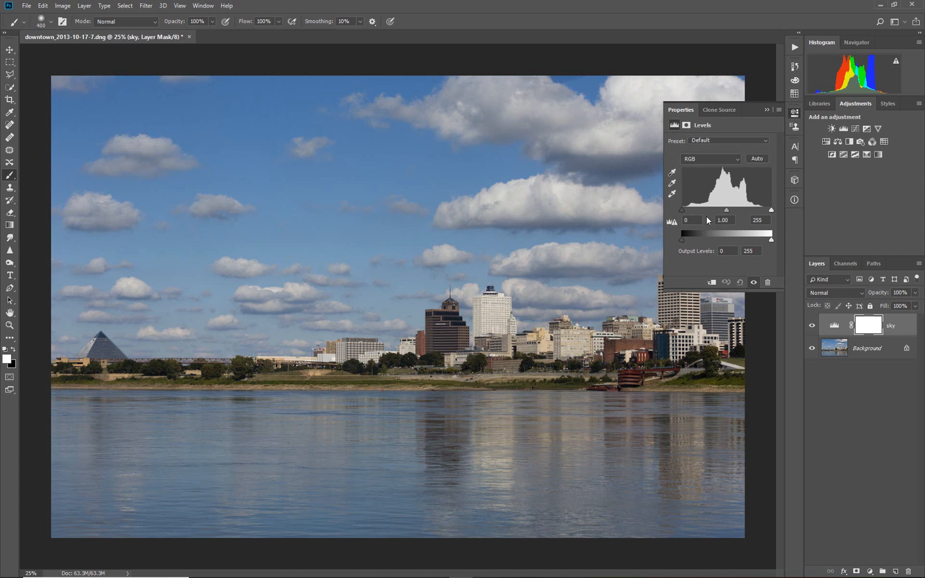
pyautogui.moveTo(771, 210); pyautogui.dragTo(691, 212)
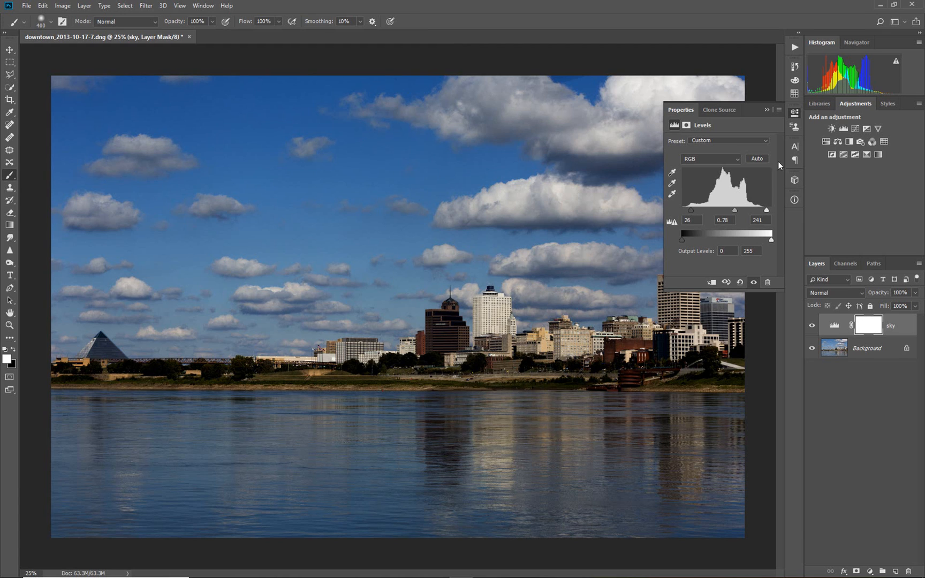
pyautogui.click(767, 111)
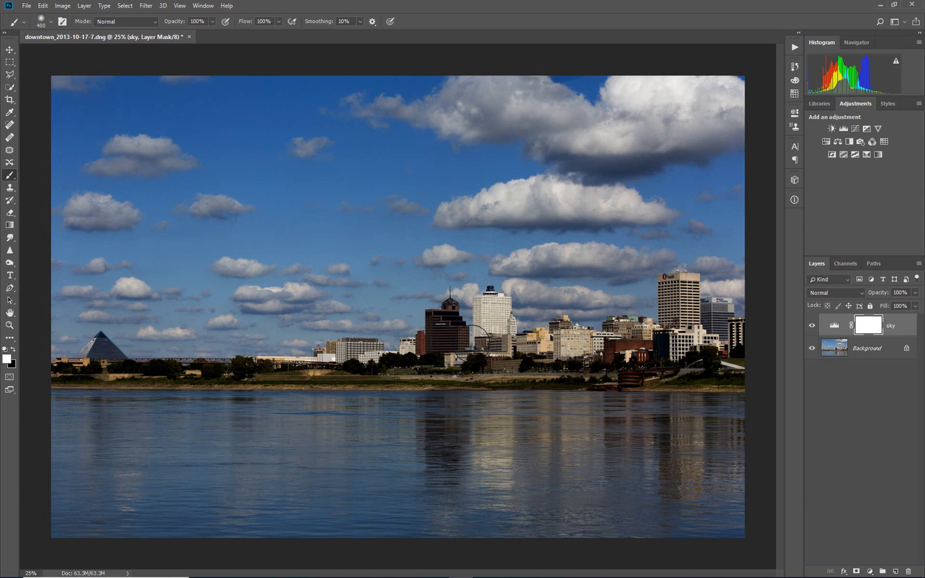
# Step: Fill the sky layer's mask with a linear black-to-white gradient running from the image's bottom edge up to its top edge
pyautogui.click(7, 227)
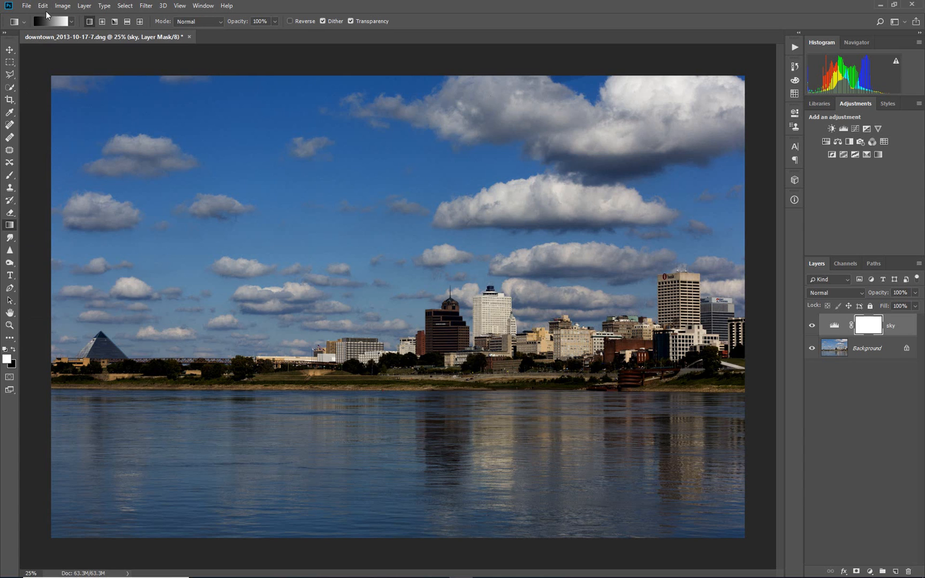
pyautogui.click(72, 24)
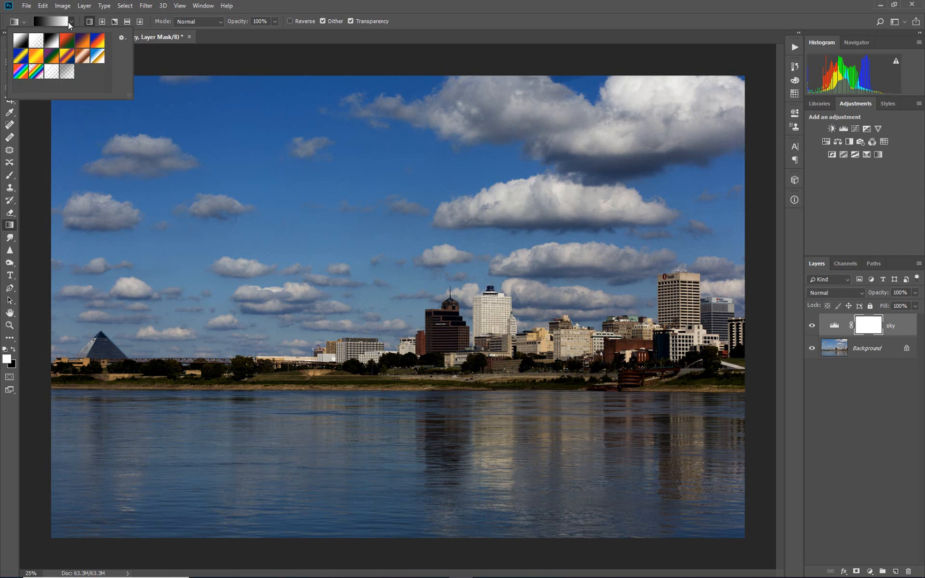
pyautogui.click(53, 42)
pyautogui.click(71, 23)
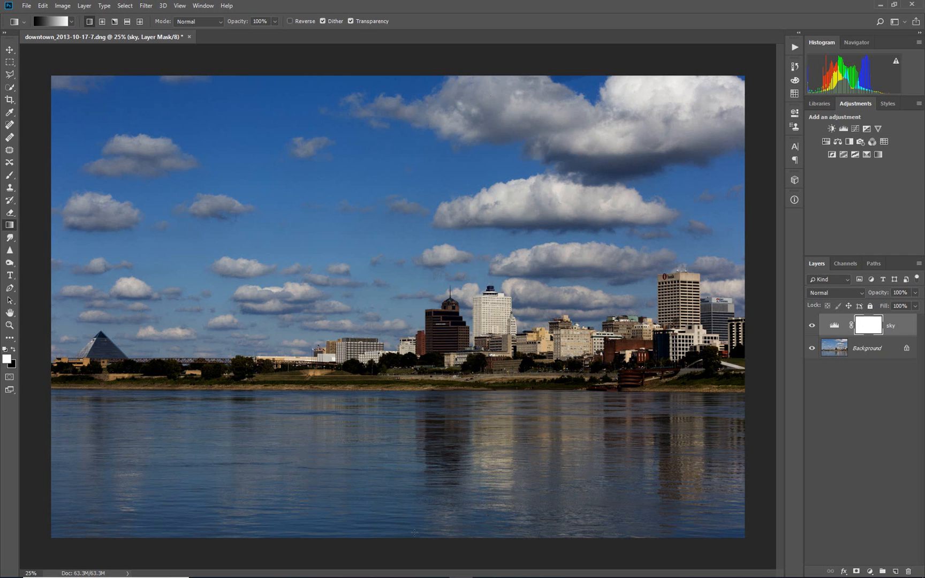
pyautogui.moveTo(415, 538); pyautogui.dragTo(427, 75)
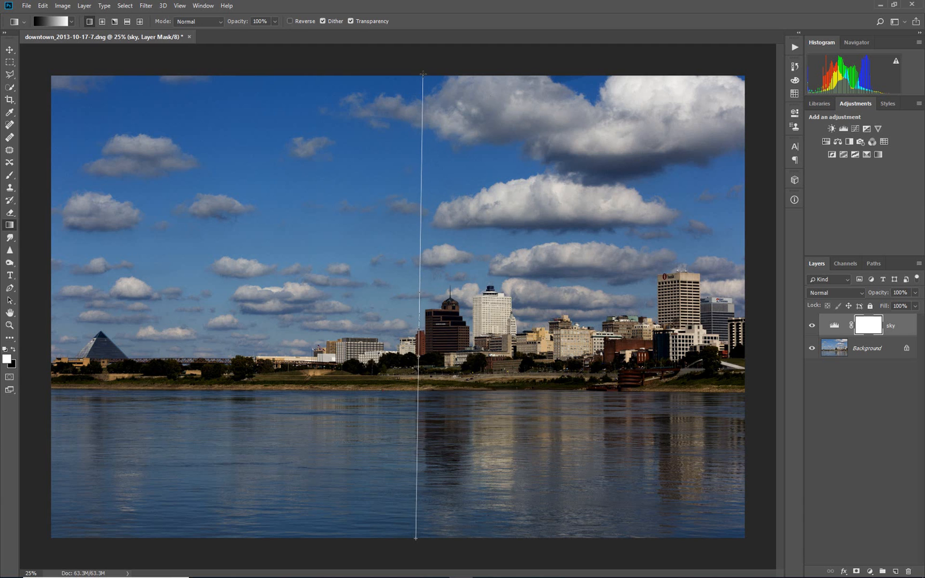
pyautogui.moveTo(422, 73); pyautogui.dragTo(423, 73)
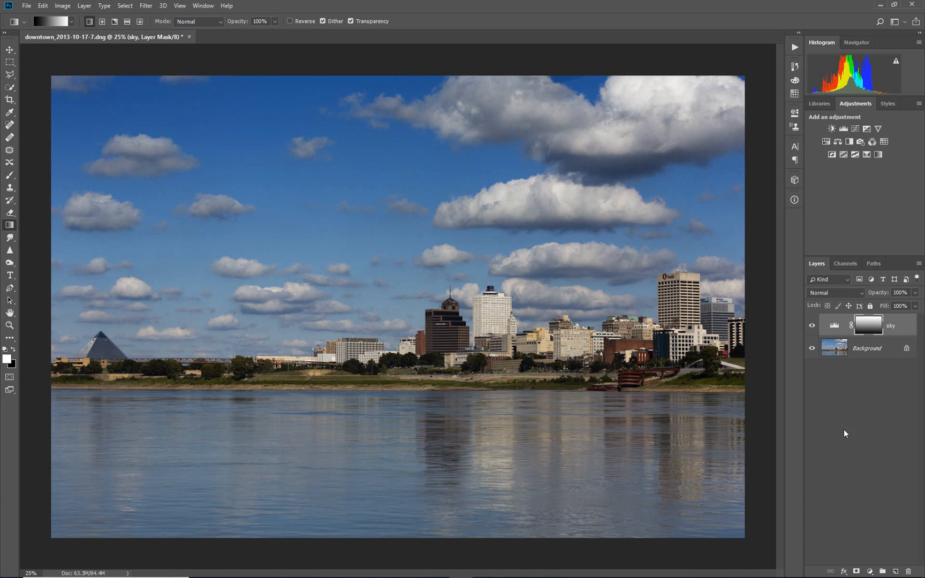
# Step: Inspect the sky layer's gradient mask on its own, and compare the photo with the layer hidden and shown
pyautogui.keyDown('alt'); pyautogui.click(870, 325); pyautogui.keyUp('alt')
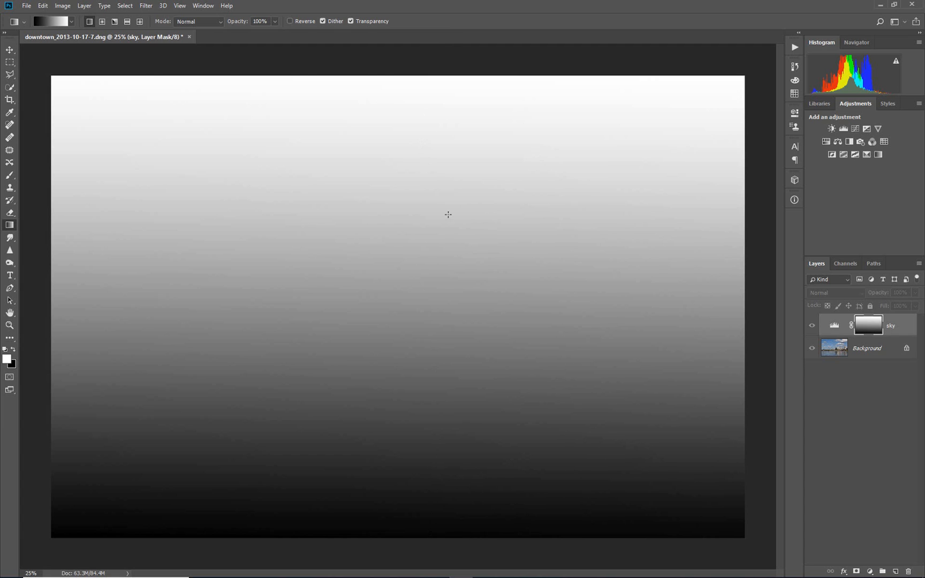
pyautogui.click(834, 324)
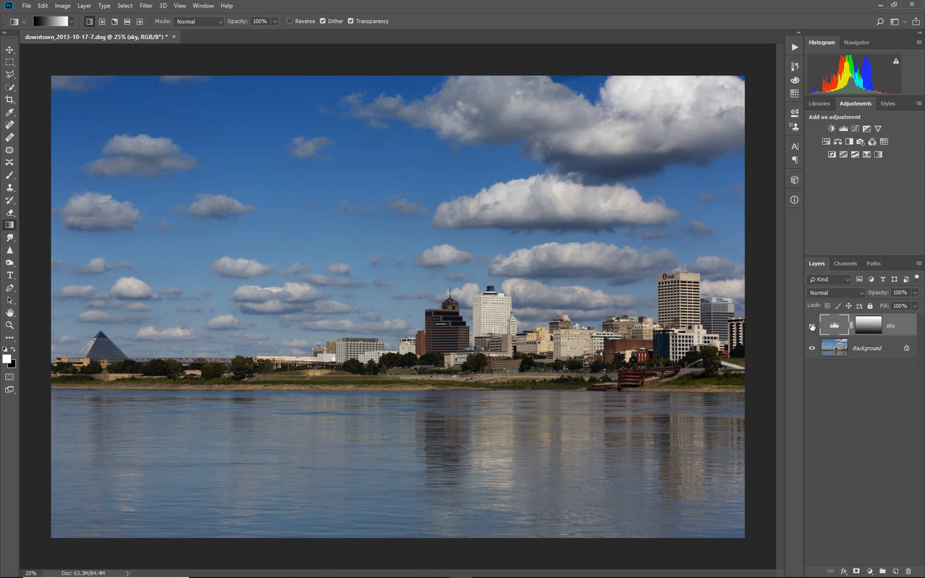
pyautogui.click(812, 326)
pyautogui.click(812, 326)
pyautogui.click(811, 326)
pyautogui.click(812, 326)
pyautogui.click(811, 325)
pyautogui.click(812, 325)
# Step: Readjust the sky layer's Levels, setting the black input to 38 and the midtones to 0.92
pyautogui.doubleClick(836, 327)
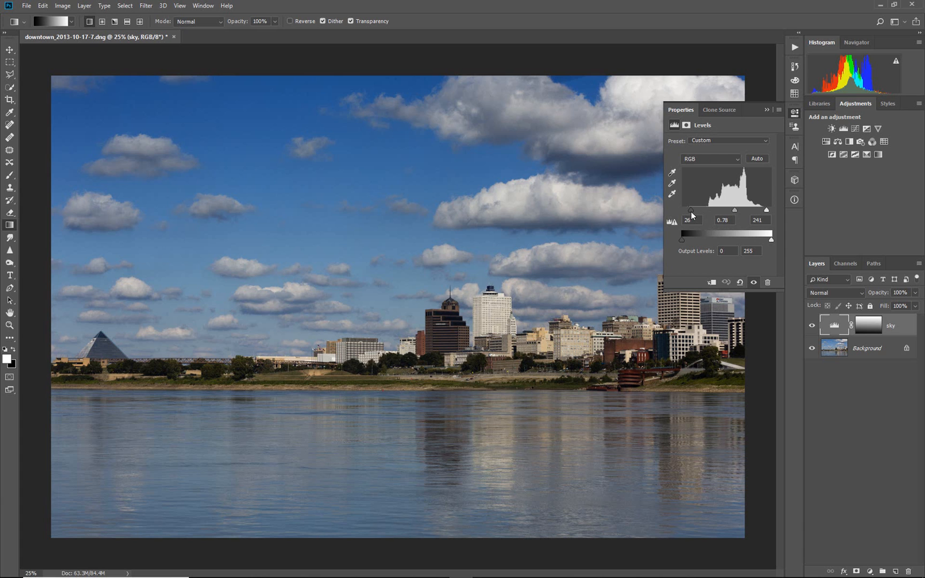
pyautogui.moveTo(692, 216); pyautogui.dragTo(733, 212)
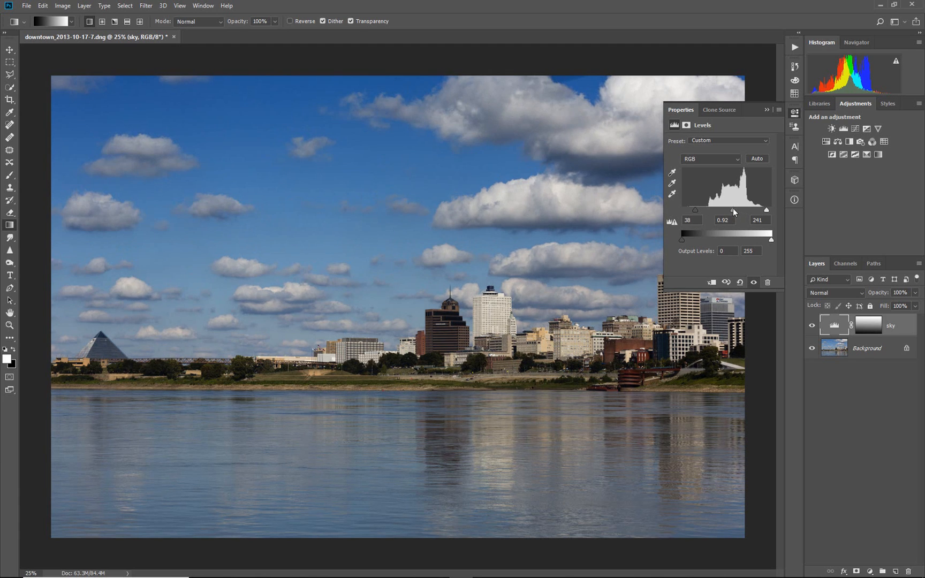
pyautogui.click(768, 110)
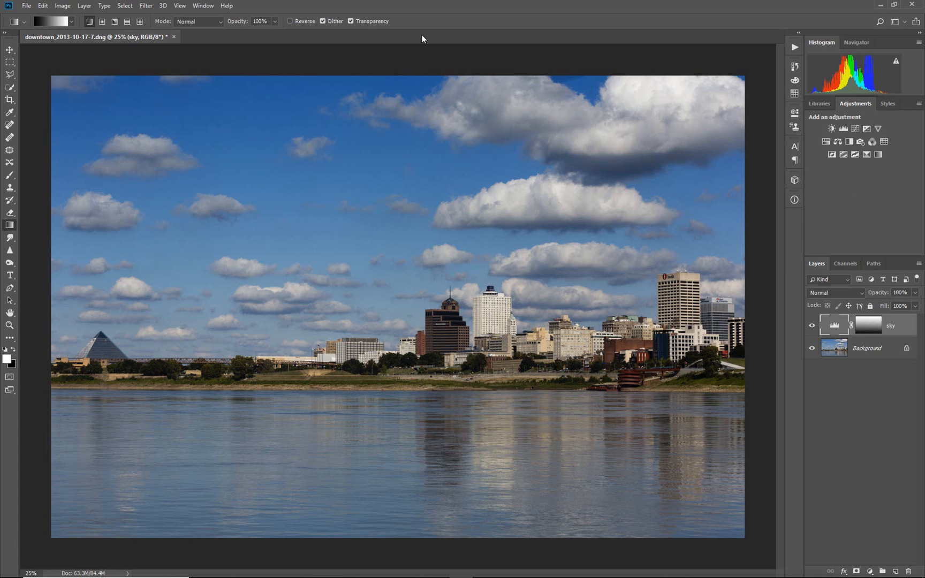
pyautogui.click(204, 7)
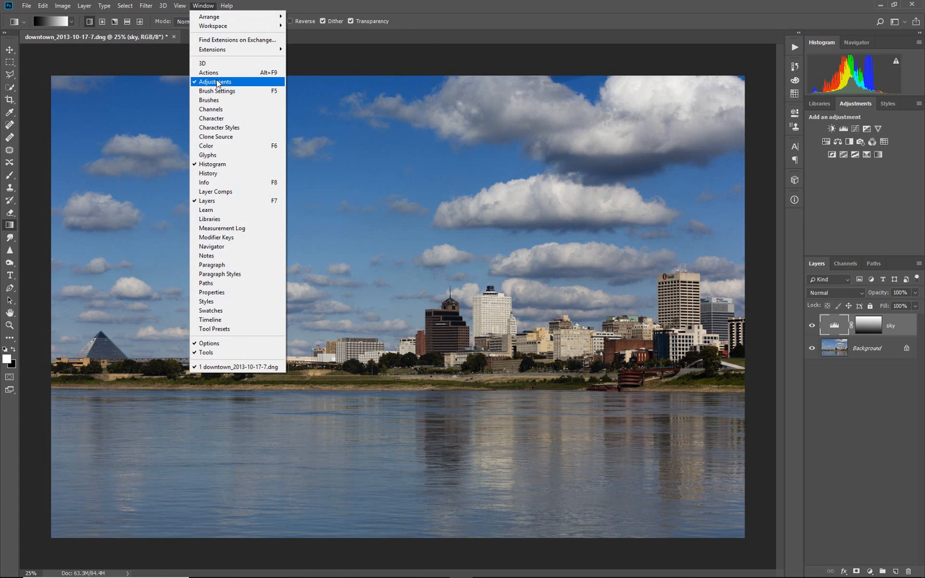
pyautogui.click(876, 453)
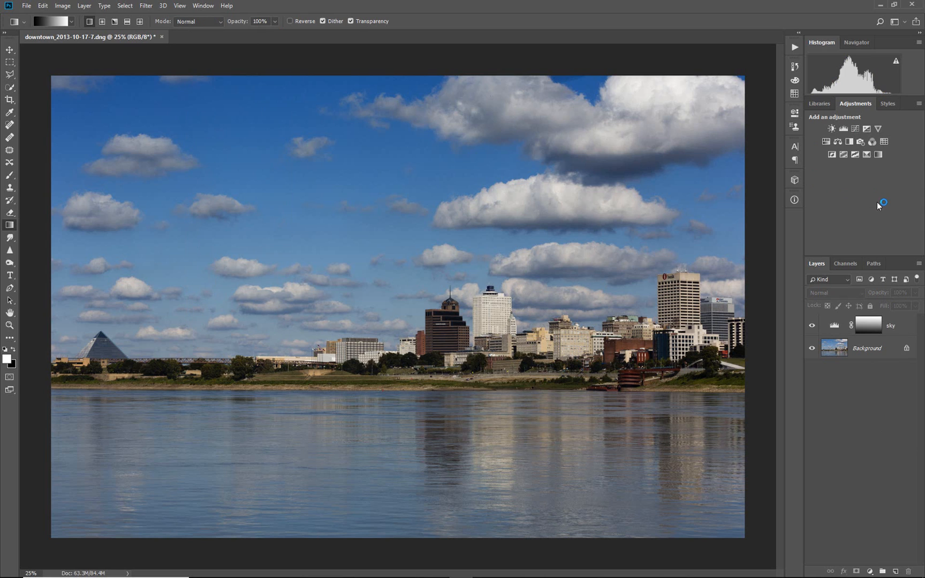
# Step: Add a second Levels adjustment layer above sky, set its white input to 229 and slightly brighten the midtones
pyautogui.click(842, 127)
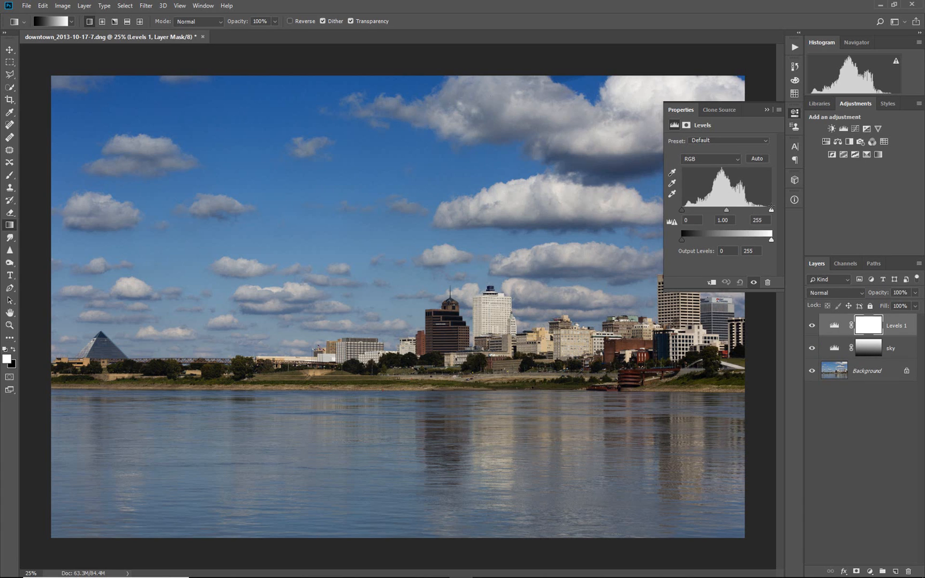
pyautogui.moveTo(771, 209); pyautogui.dragTo(762, 210)
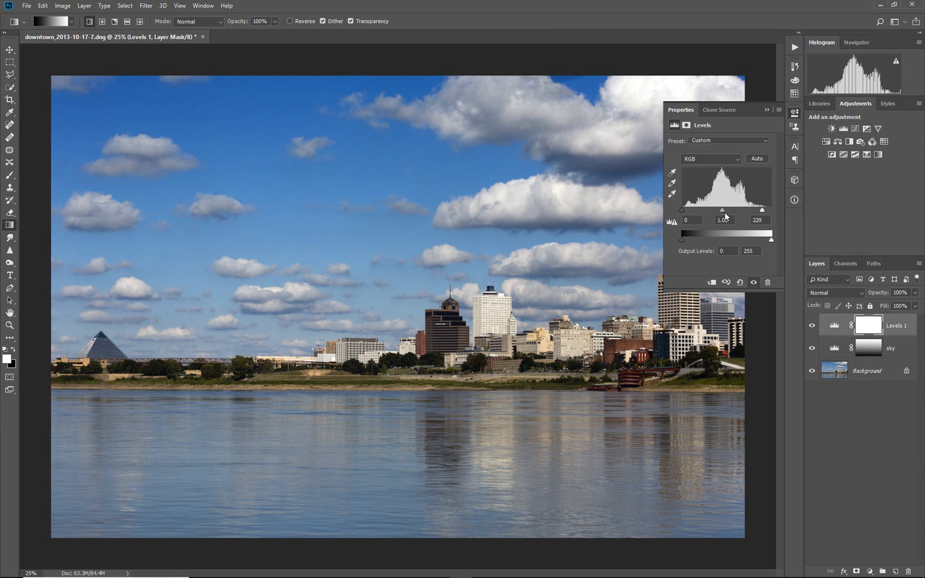
pyautogui.moveTo(722, 211); pyautogui.dragTo(720, 211)
pyautogui.click(766, 111)
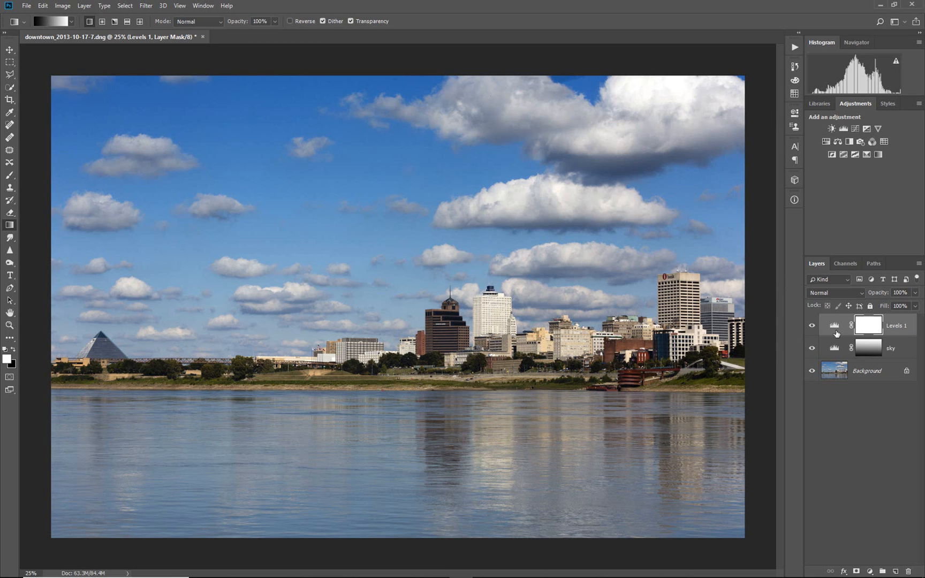
# Step: Preview the new Levels layer hidden and shown, and fill its mask with a black-to-white gradient from the image's top edge to its bottom edge
pyautogui.click(812, 325)
pyautogui.click(811, 325)
pyautogui.click(812, 326)
pyautogui.click(812, 325)
pyautogui.moveTo(391, 76); pyautogui.dragTo(390, 538)
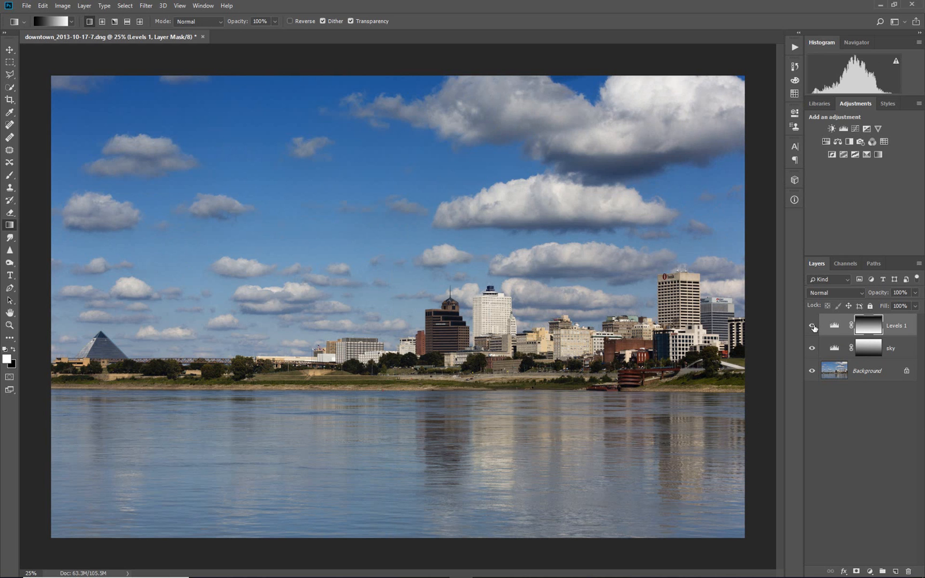
# Step: Compare the water area with the gradient-masked upper Levels layer hidden and shown
pyautogui.click(812, 326)
pyautogui.click(813, 326)
pyautogui.click(813, 326)
pyautogui.click(813, 325)
pyautogui.click(813, 326)
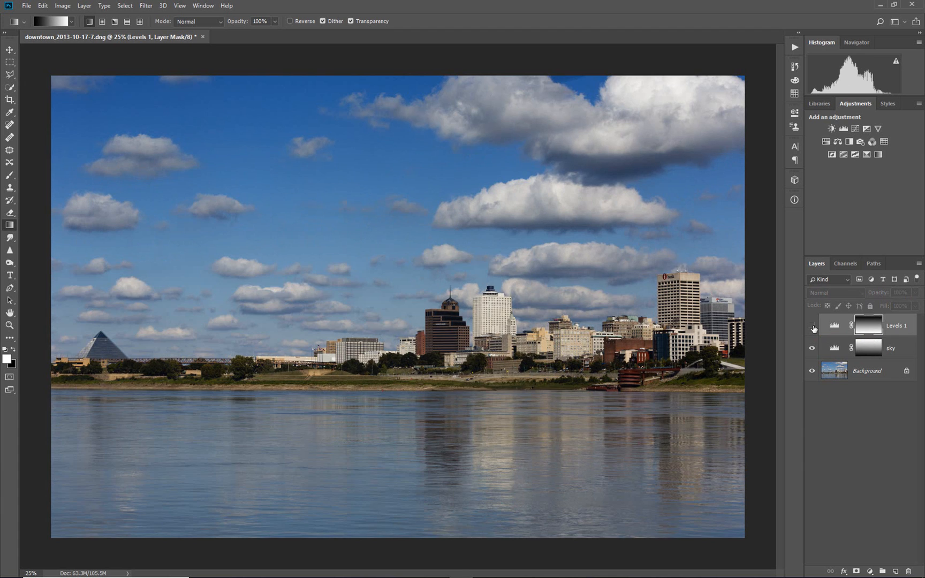
pyautogui.click(812, 326)
pyautogui.click(812, 325)
pyautogui.click(812, 326)
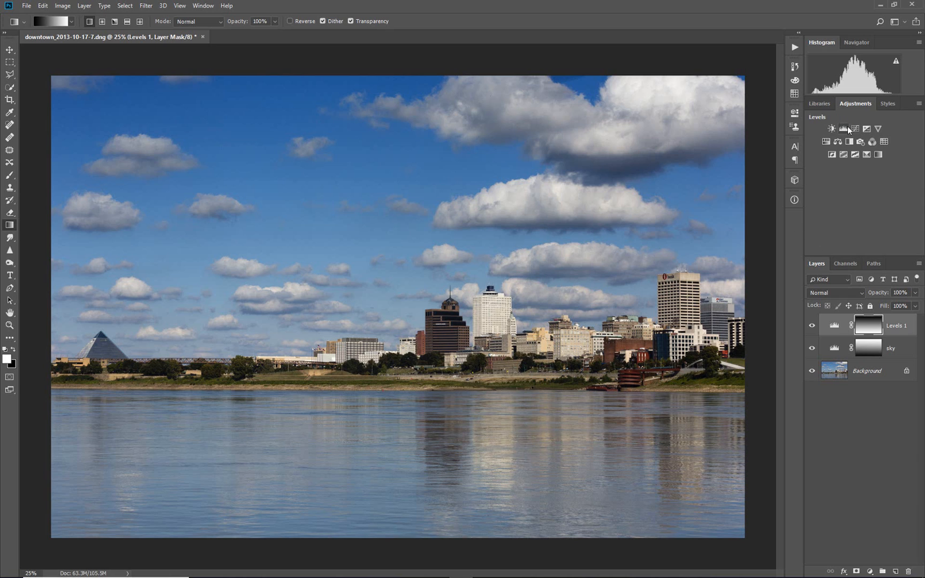
# Step: Add a Vibrance adjustment layer on top and set its vibrance to +56
pyautogui.click(877, 129)
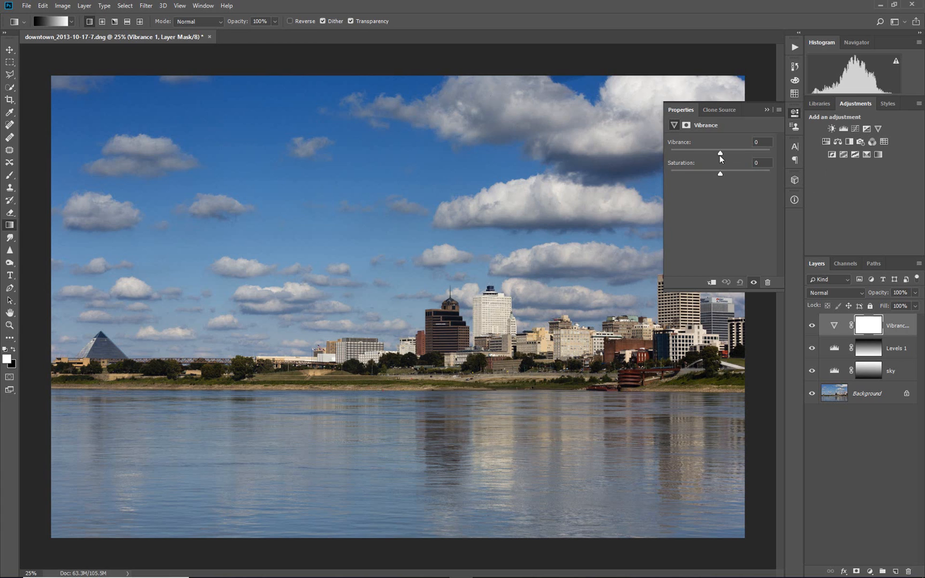
pyautogui.moveTo(719, 154); pyautogui.dragTo(719, 154)
pyautogui.moveTo(727, 155); pyautogui.dragTo(749, 156)
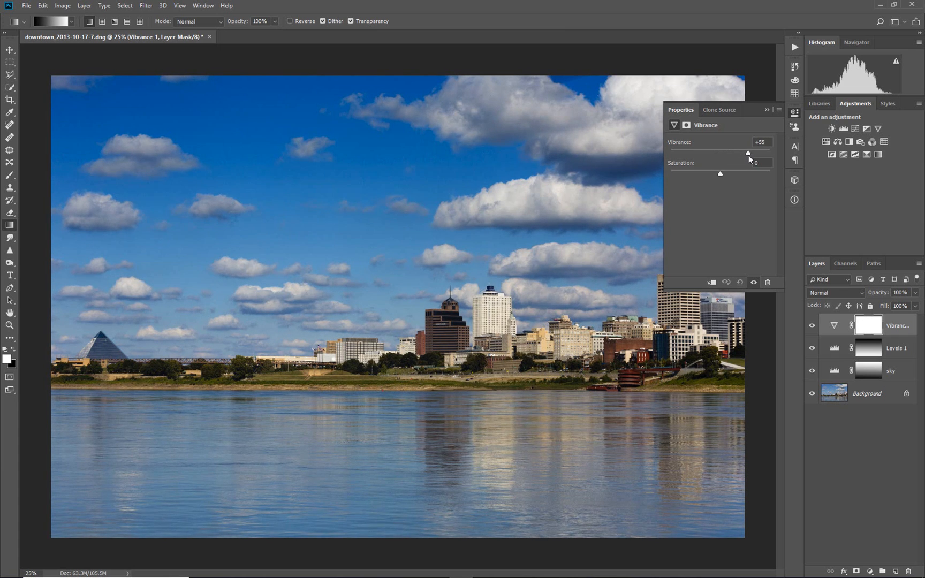
pyautogui.click(766, 109)
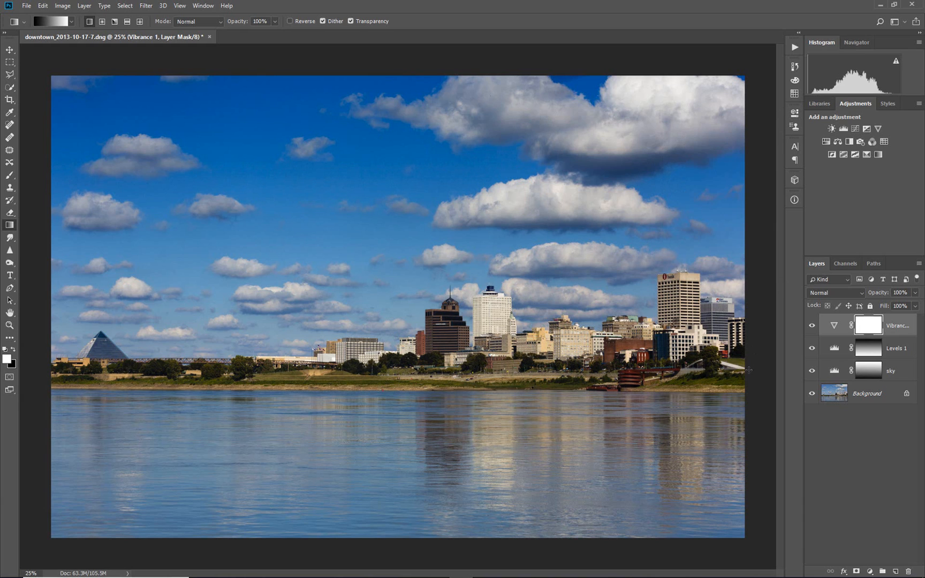
# Step: Compare the photo's colours with the Vibrance layer hidden and shown
pyautogui.click(811, 326)
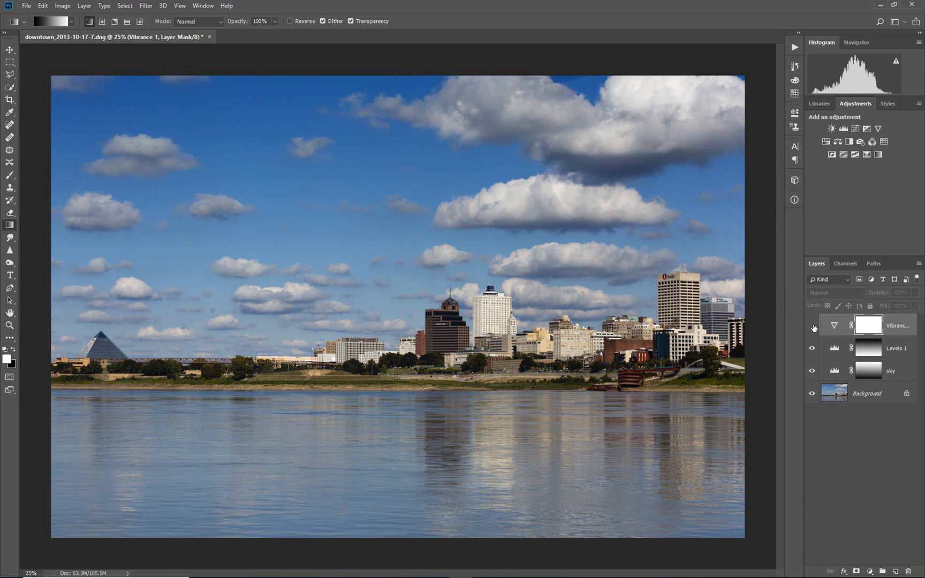
pyautogui.click(812, 327)
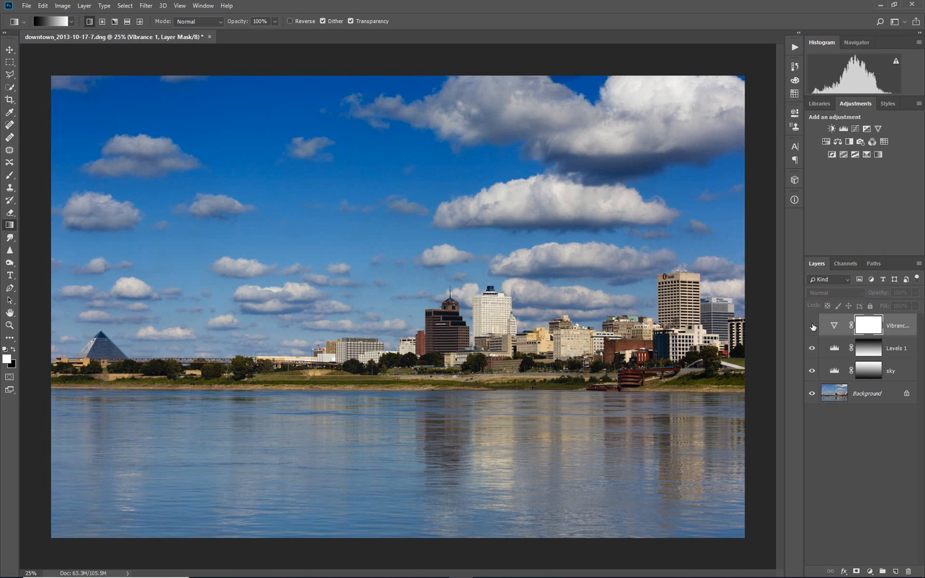
pyautogui.click(812, 327)
pyautogui.click(811, 327)
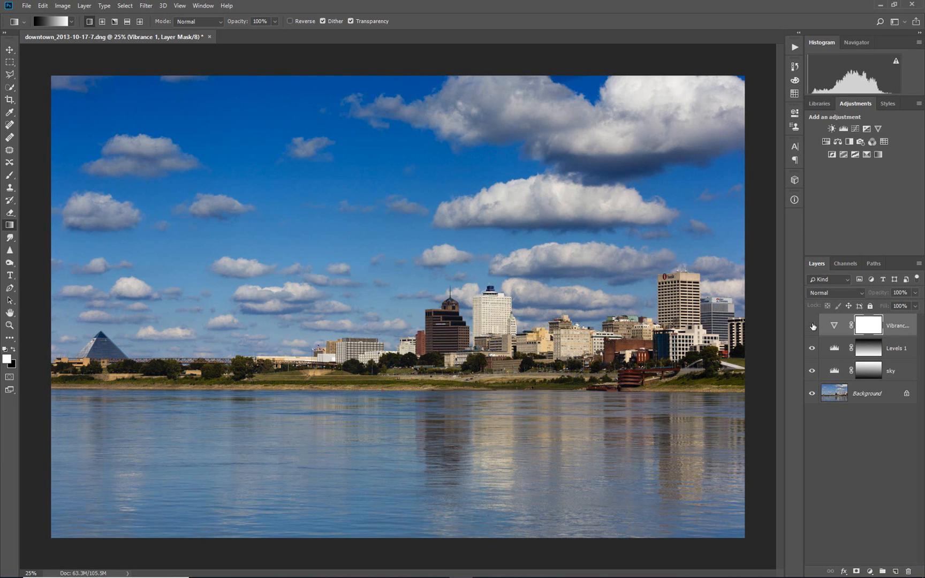
pyautogui.click(812, 326)
pyautogui.click(812, 326)
# Step: Invert the Vibrance mask to black, show it as an overlay, and paint white over the skyline and shoreline with a soft 400 px brush
pyautogui.hotkey('ctrl', 'i')
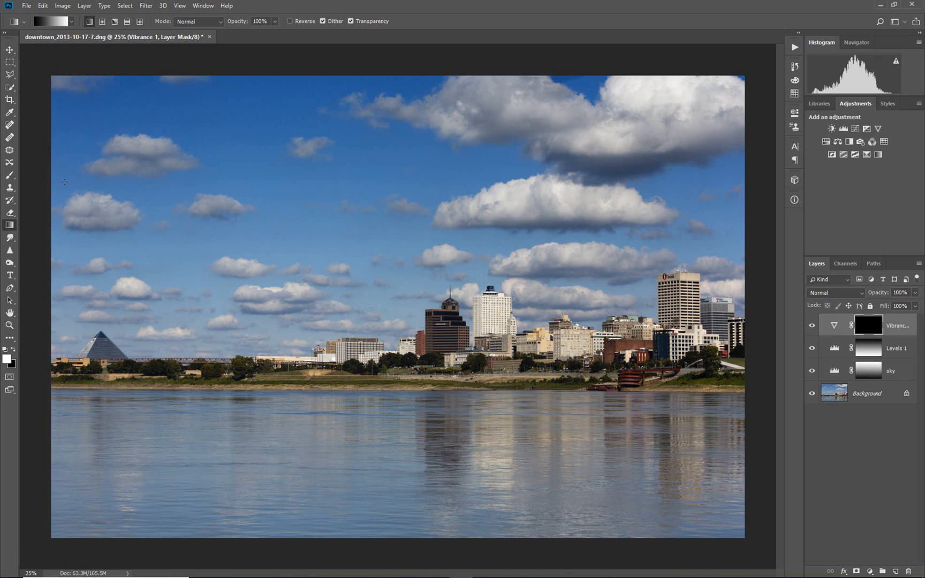
pyautogui.click(9, 175)
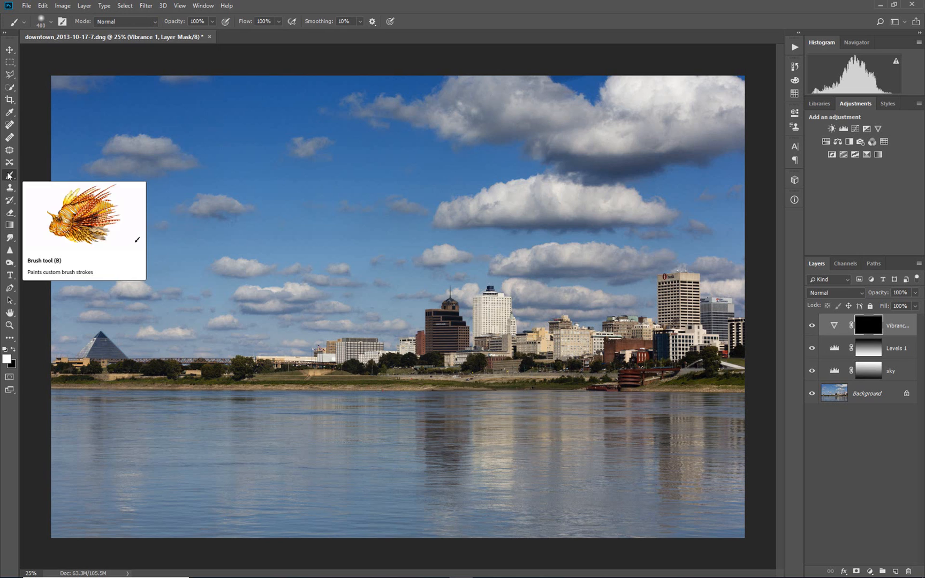
pyautogui.click(6, 352)
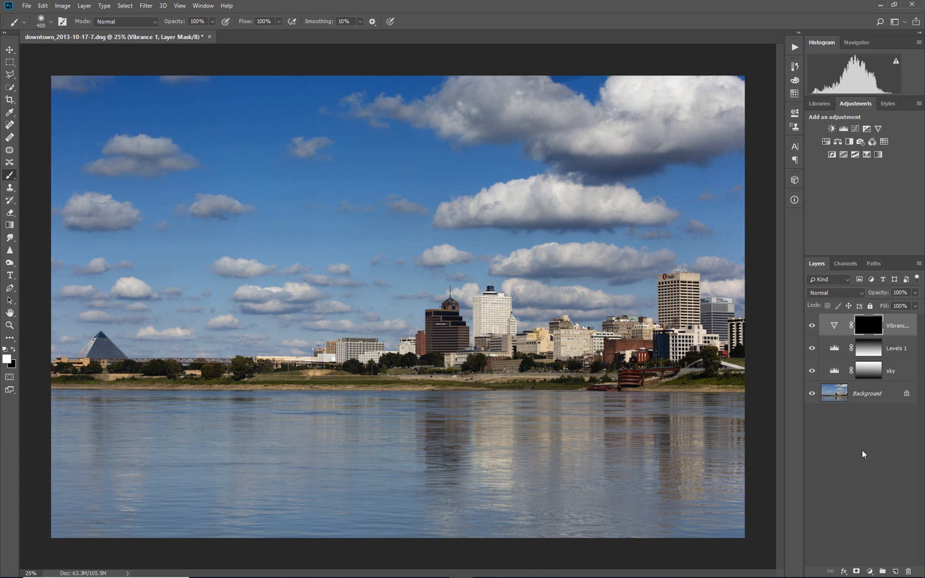
pyautogui.press('\\')
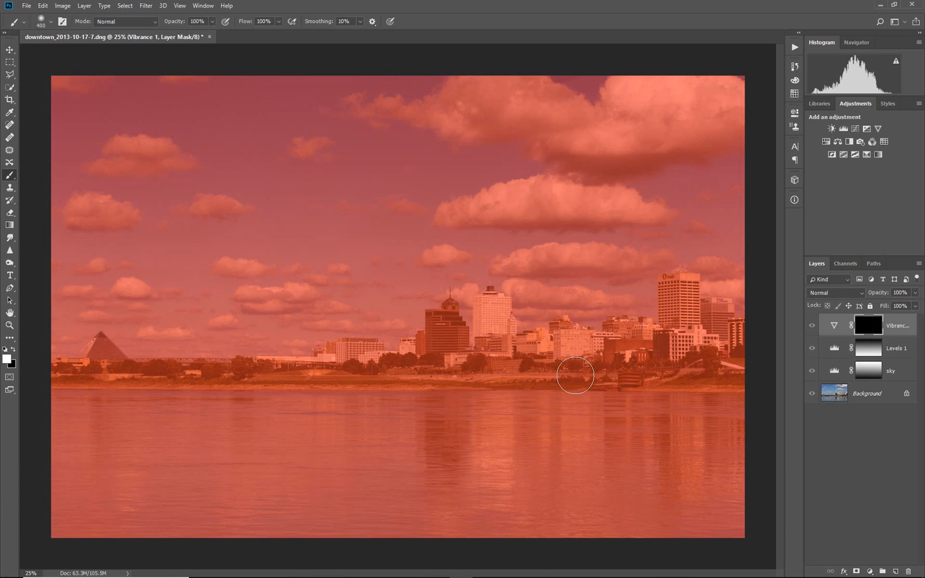
pyautogui.moveTo(527, 342)
pyautogui.mouseDown()
pyautogui.moveTo(494, 347)
pyautogui.moveTo(675, 353)
pyautogui.moveTo(682, 297)
pyautogui.moveTo(688, 328)
pyautogui.moveTo(704, 323)
pyautogui.moveTo(733, 346)
pyautogui.moveTo(594, 362)
pyautogui.moveTo(712, 374)
pyautogui.mouseUp()
pyautogui.moveTo(523, 363)
pyautogui.mouseDown()
pyautogui.moveTo(453, 353)
pyautogui.moveTo(295, 372)
pyautogui.moveTo(176, 367)
pyautogui.moveTo(255, 382)
pyautogui.moveTo(125, 377)
pyautogui.moveTo(99, 359)
pyautogui.moveTo(57, 371)
pyautogui.moveTo(348, 371)
pyautogui.moveTo(389, 360)
pyautogui.moveTo(357, 359)
pyautogui.moveTo(443, 355)
pyautogui.moveTo(447, 329)
pyautogui.moveTo(525, 319)
pyautogui.moveTo(495, 312)
pyautogui.moveTo(560, 337)
pyautogui.moveTo(626, 343)
pyautogui.moveTo(624, 334)
pyautogui.moveTo(657, 324)
pyautogui.moveTo(678, 288)
pyautogui.moveTo(689, 305)
pyautogui.moveTo(698, 300)
pyautogui.moveTo(737, 330)
pyautogui.moveTo(711, 365)
pyautogui.moveTo(742, 366)
pyautogui.moveTo(665, 368)
pyautogui.mouseUp()
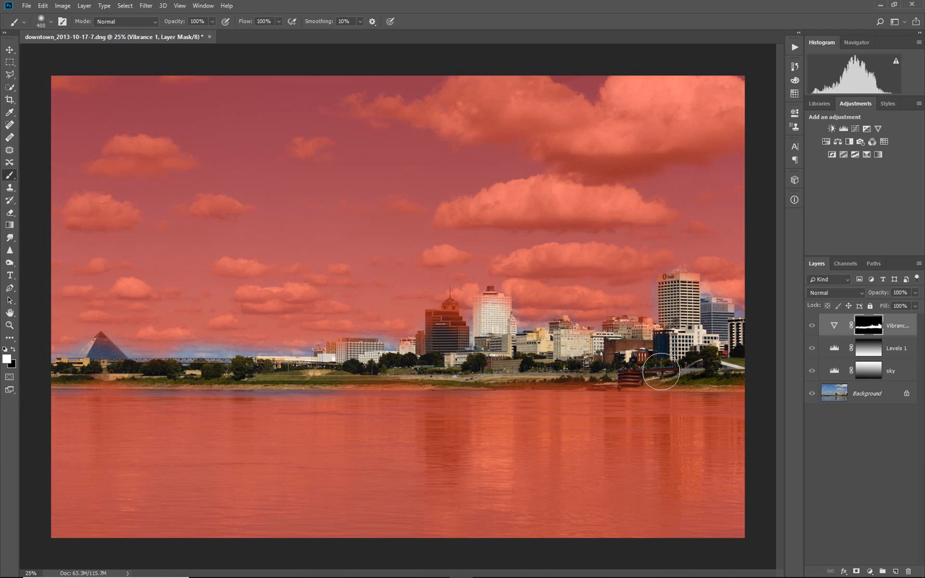
pyautogui.click(51, 21)
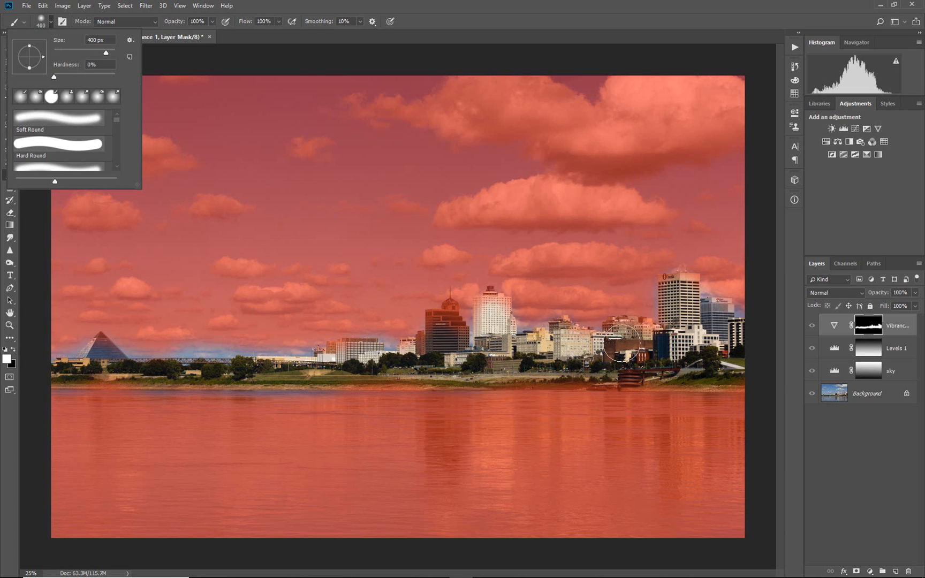
pyautogui.click(684, 355)
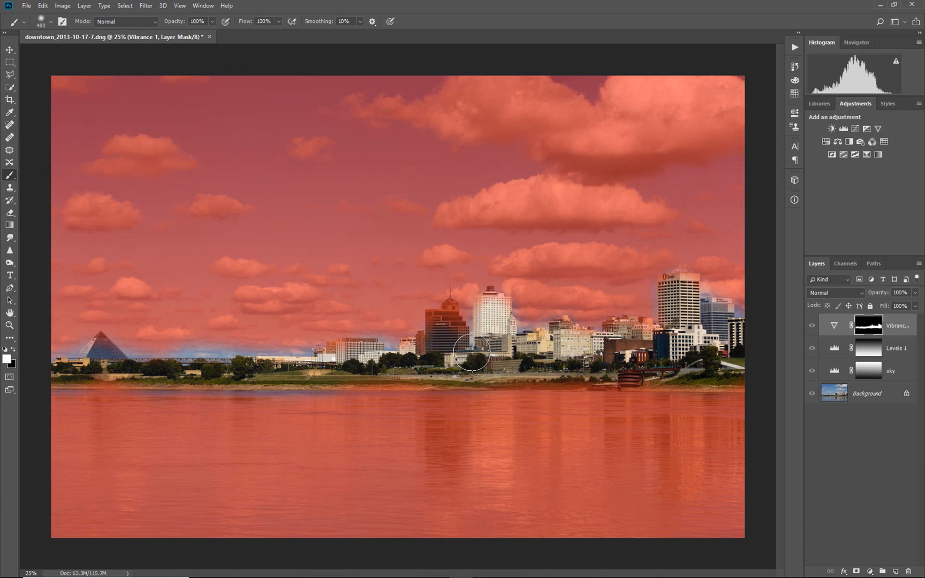
# Step: Refine the Vibrance mask with a 200 px brush, painting white over the dark tower and black over the sky spill around the buildings
pyautogui.press('[')
pyautogui.press('[')
pyautogui.press('[')
pyautogui.moveTo(449, 322)
pyautogui.mouseDown()
pyautogui.moveTo(438, 327)
pyautogui.moveTo(454, 333)
pyautogui.moveTo(428, 359)
pyautogui.mouseUp()
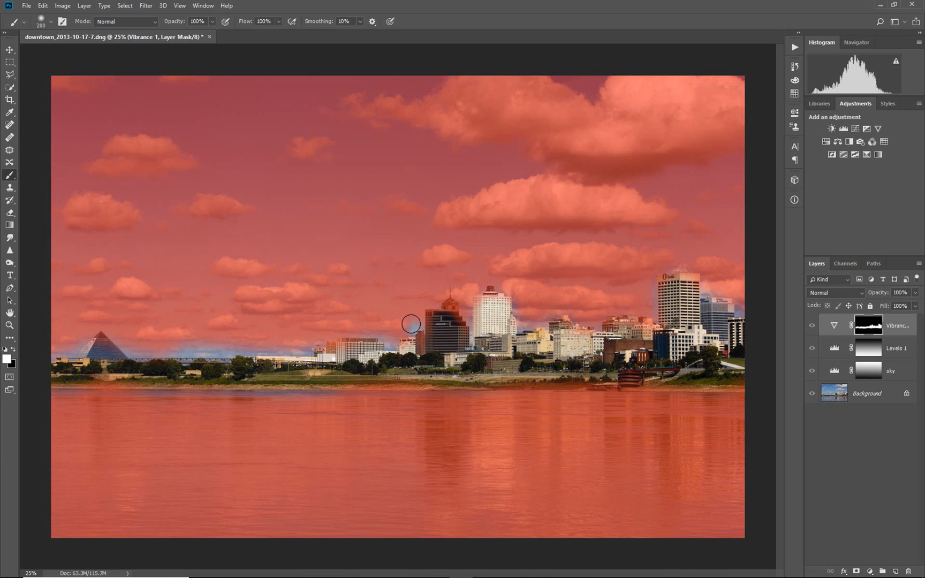
pyautogui.moveTo(409, 324); pyautogui.dragTo(411, 320)
pyautogui.press('x')
pyautogui.moveTo(388, 320)
pyautogui.mouseDown()
pyautogui.moveTo(413, 322)
pyautogui.moveTo(384, 330)
pyautogui.mouseUp()
pyautogui.moveTo(254, 336); pyautogui.dragTo(149, 340)
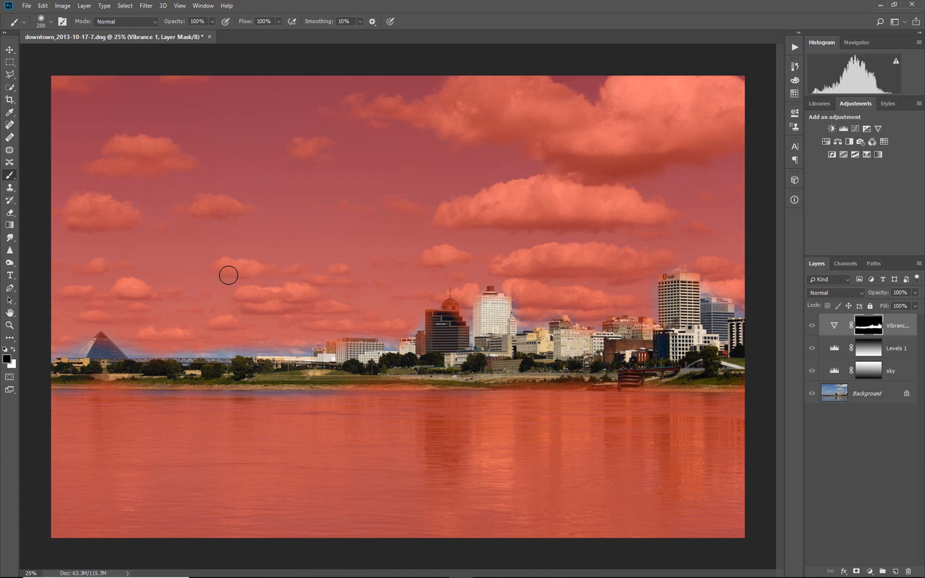
pyautogui.press('x')
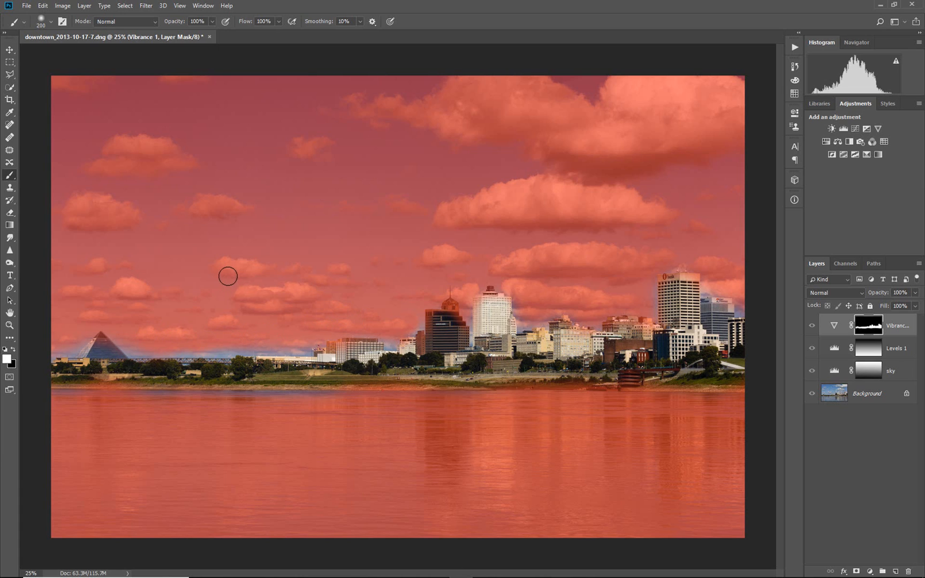
# Step: Inspect the Vibrance layer's mask on its own in black and white, and return to the normal image view
pyautogui.keyDown('alt'); pyautogui.keyDown('shift'); pyautogui.click(866, 329); pyautogui.keyUp('shift'); pyautogui.keyUp('alt')
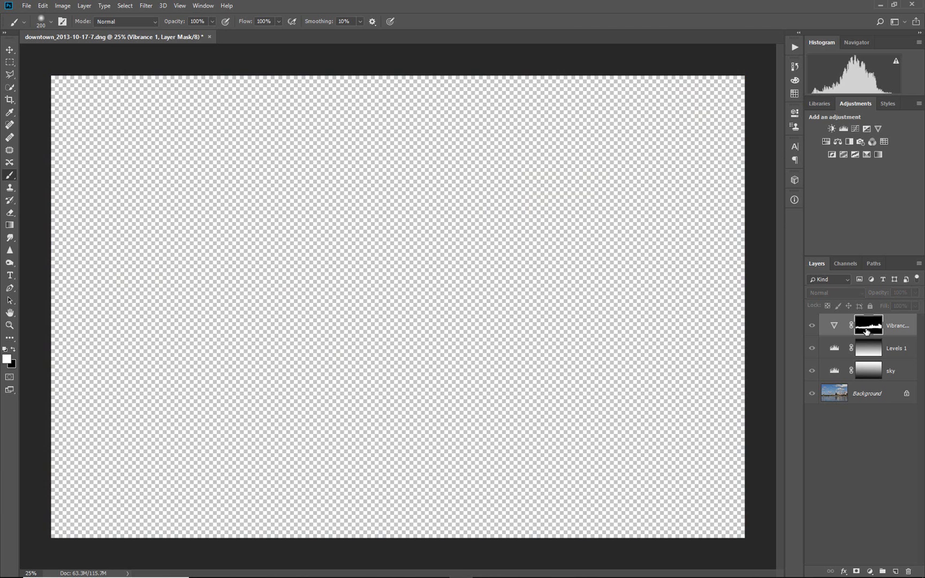
pyautogui.keyDown('alt'); pyautogui.click(866, 328); pyautogui.keyUp('alt')
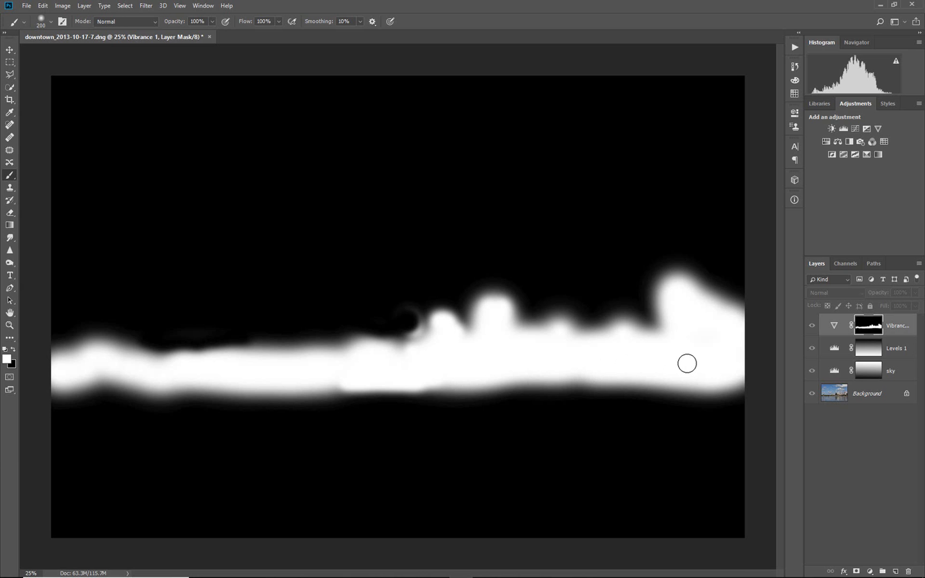
pyautogui.click(833, 327)
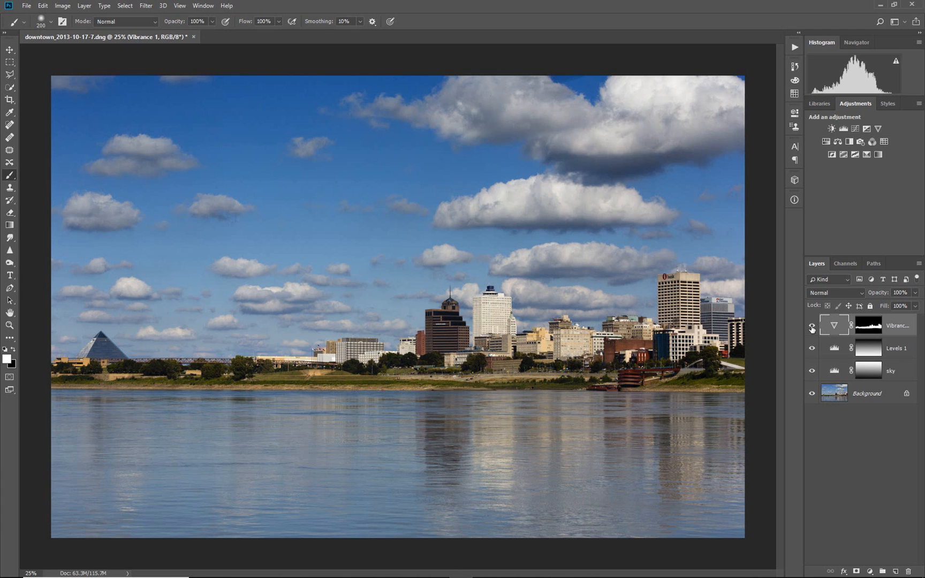
# Step: Compare the skyline and shoreline colours with the masked Vibrance layer hidden and shown
pyautogui.click(812, 328)
pyautogui.click(812, 328)
pyautogui.click(812, 326)
pyautogui.click(812, 328)
pyautogui.click(812, 327)
pyautogui.click(812, 327)
pyautogui.click(812, 327)
pyautogui.click(811, 328)
pyautogui.click(811, 327)
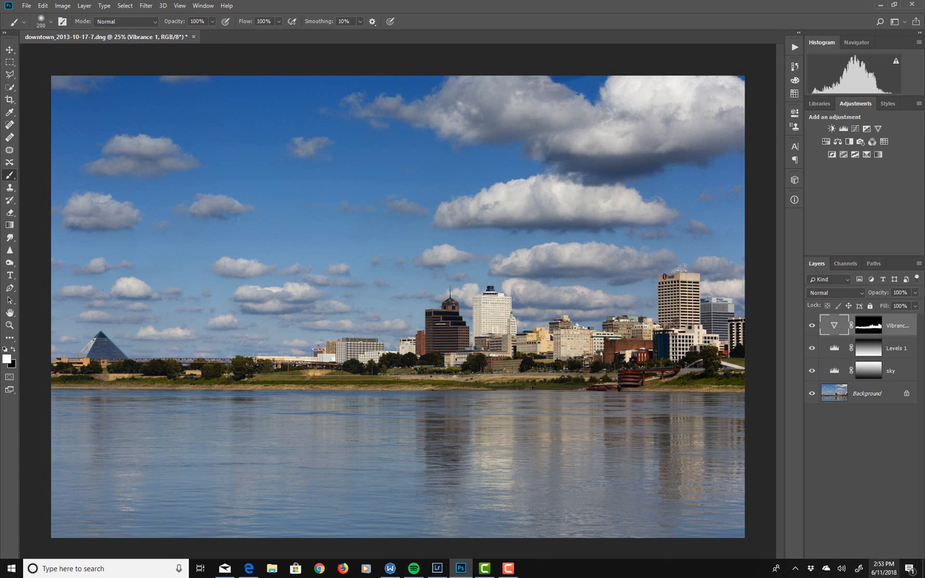
# Step: Stamp all visible layers into a new top layer and apply a High Pass filter with a 4.3-pixel radius
pyautogui.hotkey('ctrl', 'alt', 'shift', 'e')
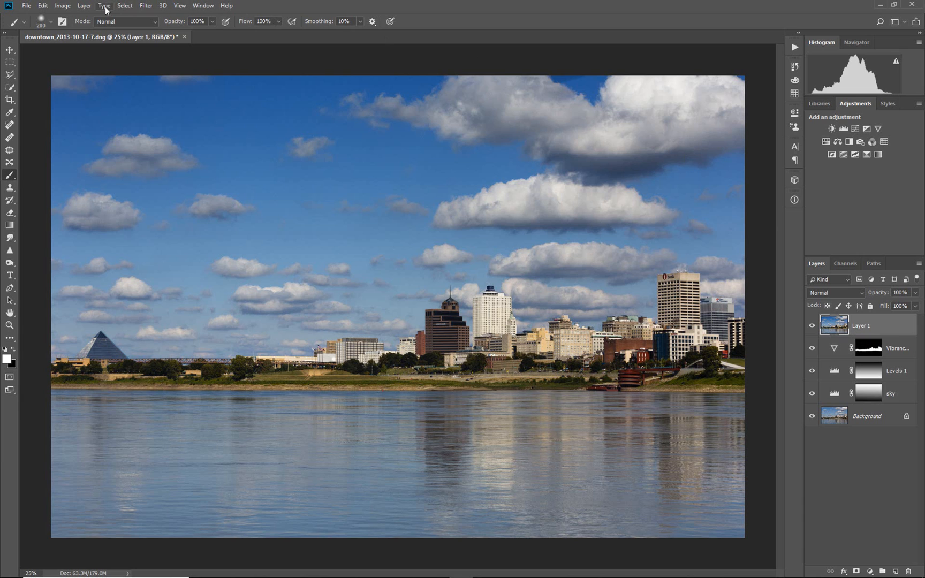
pyautogui.click(148, 7)
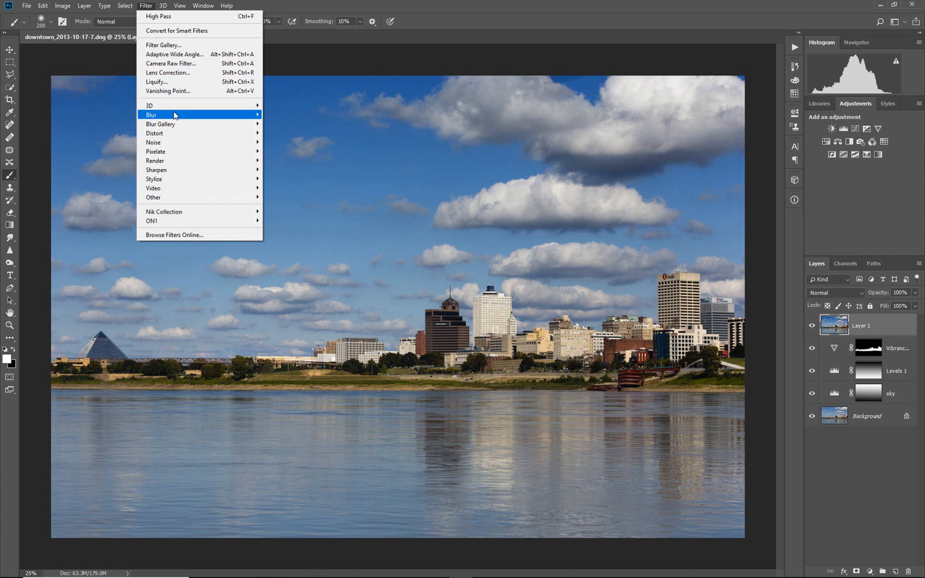
pyautogui.moveTo(189, 200)
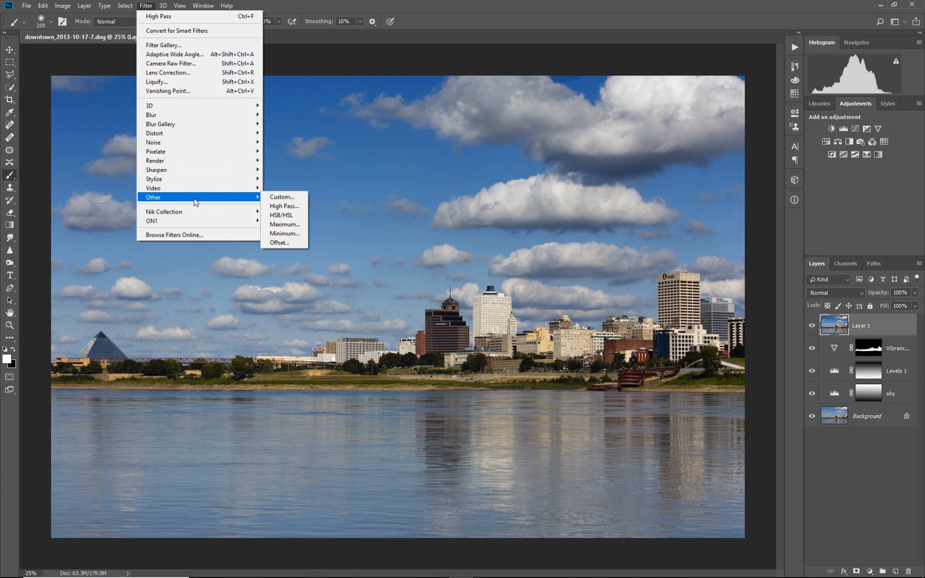
pyautogui.click(280, 208)
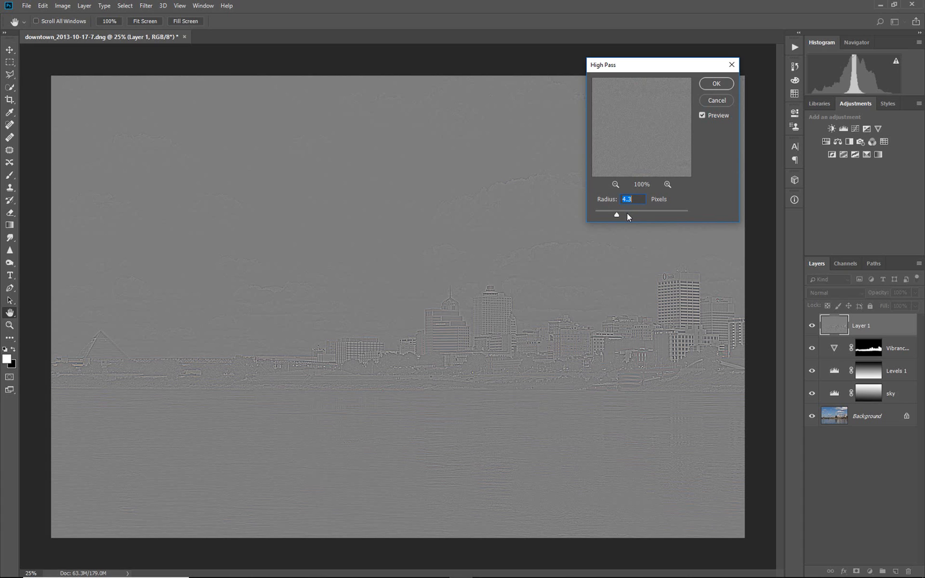
pyautogui.click(717, 83)
pyautogui.press('b')
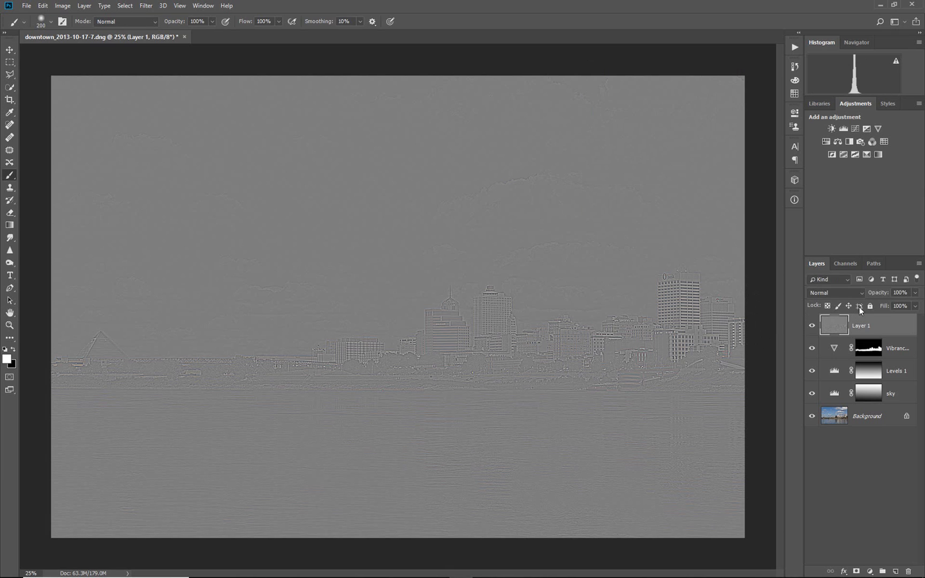
# Step: Set the high-pass layer's blend mode to Overlay and compare the sharpening with the layer hidden and shown
pyautogui.click(862, 292)
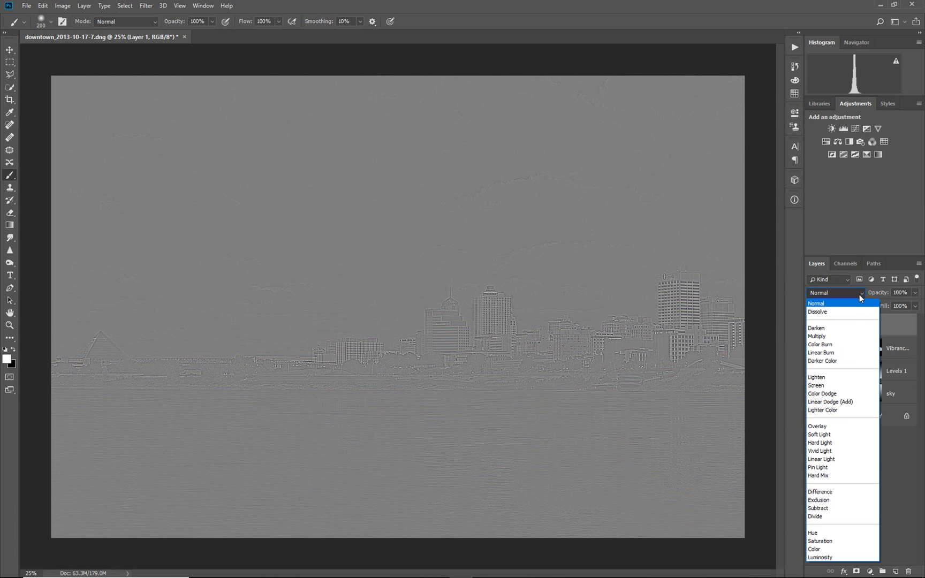
pyautogui.click(834, 428)
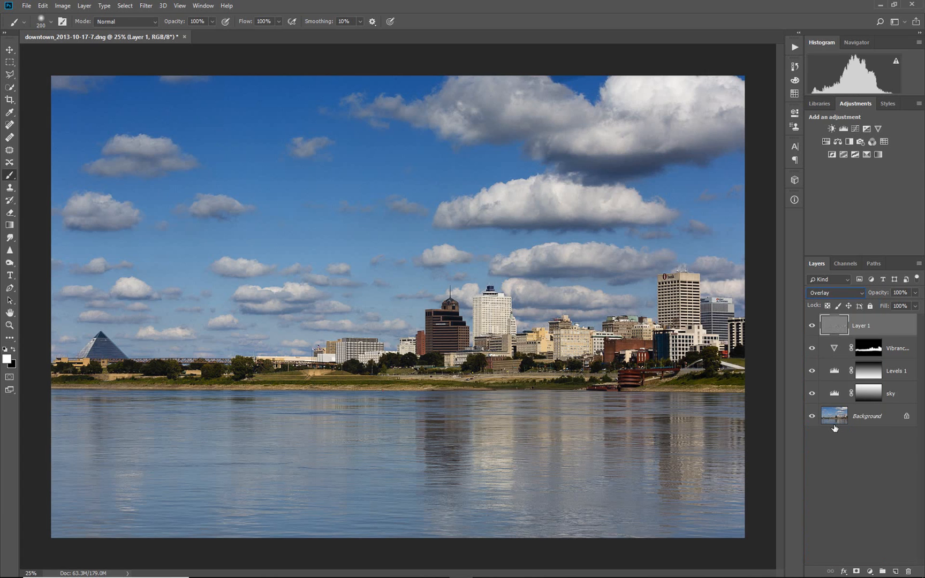
pyautogui.click(812, 326)
pyautogui.click(812, 327)
pyautogui.click(812, 328)
pyautogui.click(812, 328)
# Step: Add a black mask to the high-pass layer and paint white over the skyline and shoreline, enlarging the soft brush to 400 px
pyautogui.keyDown('alt'); pyautogui.click(856, 571); pyautogui.keyUp('alt')
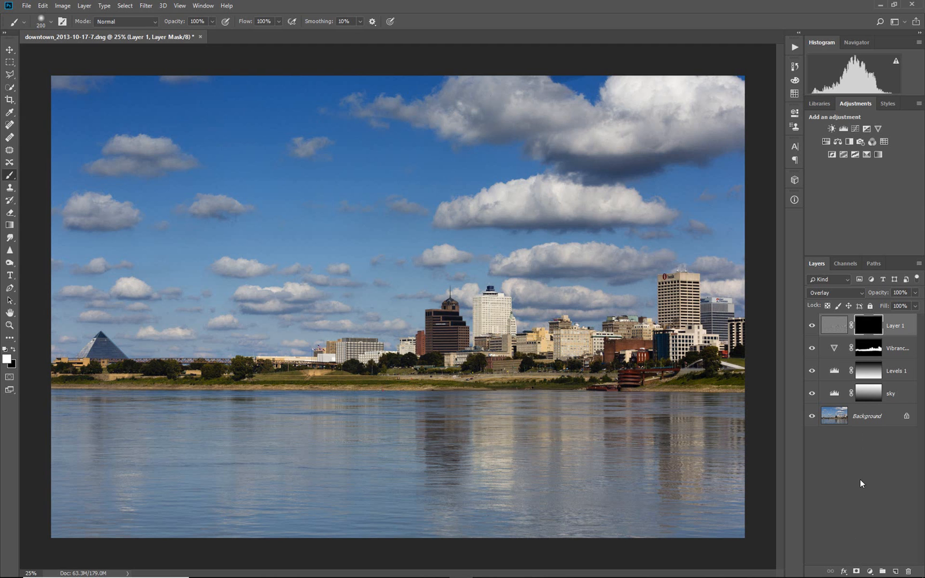
pyautogui.press('\\')
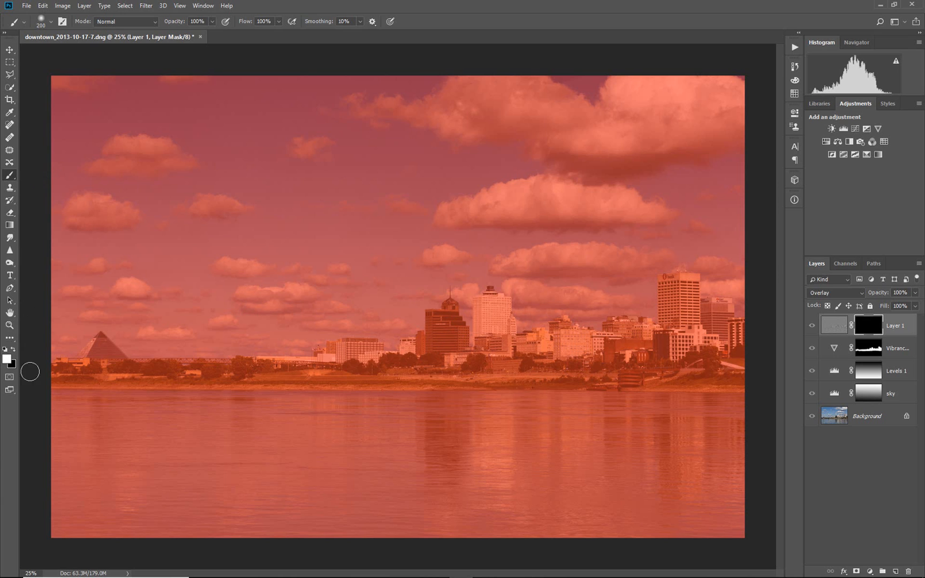
pyautogui.moveTo(481, 359)
pyautogui.mouseDown()
pyautogui.moveTo(588, 350)
pyautogui.moveTo(515, 343)
pyautogui.moveTo(502, 310)
pyautogui.moveTo(493, 342)
pyautogui.moveTo(548, 357)
pyautogui.moveTo(624, 357)
pyautogui.moveTo(676, 342)
pyautogui.moveTo(678, 298)
pyautogui.moveTo(713, 314)
pyautogui.moveTo(727, 333)
pyautogui.moveTo(501, 363)
pyautogui.moveTo(486, 330)
pyautogui.moveTo(459, 348)
pyautogui.moveTo(448, 330)
pyautogui.moveTo(452, 356)
pyautogui.moveTo(732, 363)
pyautogui.moveTo(218, 372)
pyautogui.moveTo(103, 355)
pyautogui.moveTo(86, 365)
pyautogui.moveTo(108, 367)
pyautogui.mouseUp()
pyautogui.press(']')
pyautogui.press(']')
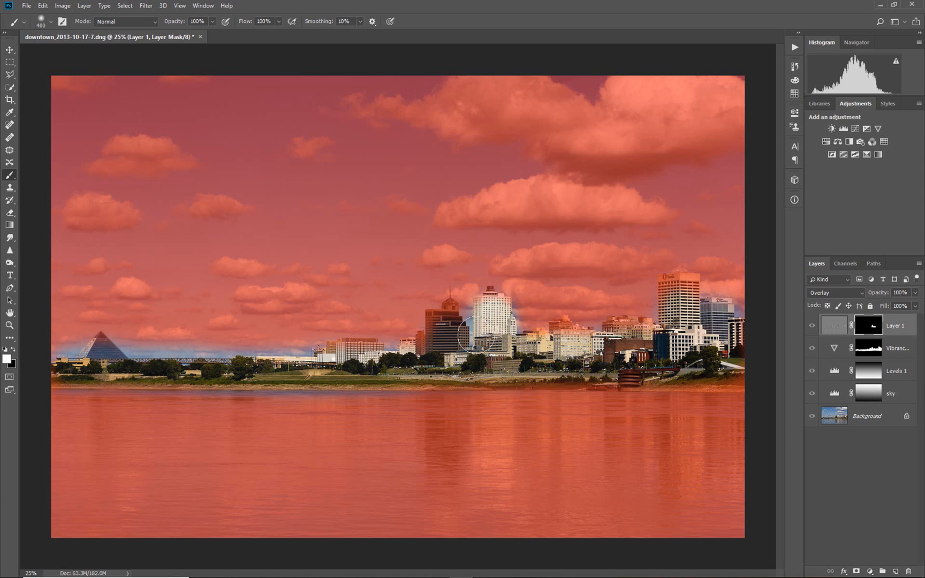
pyautogui.moveTo(475, 335)
pyautogui.mouseDown()
pyautogui.moveTo(415, 364)
pyautogui.moveTo(556, 366)
pyautogui.moveTo(557, 339)
pyautogui.moveTo(595, 350)
pyautogui.moveTo(647, 341)
pyautogui.moveTo(682, 290)
pyautogui.moveTo(718, 315)
pyautogui.moveTo(736, 343)
pyautogui.moveTo(740, 382)
pyautogui.moveTo(559, 372)
pyautogui.moveTo(716, 380)
pyautogui.mouseUp()
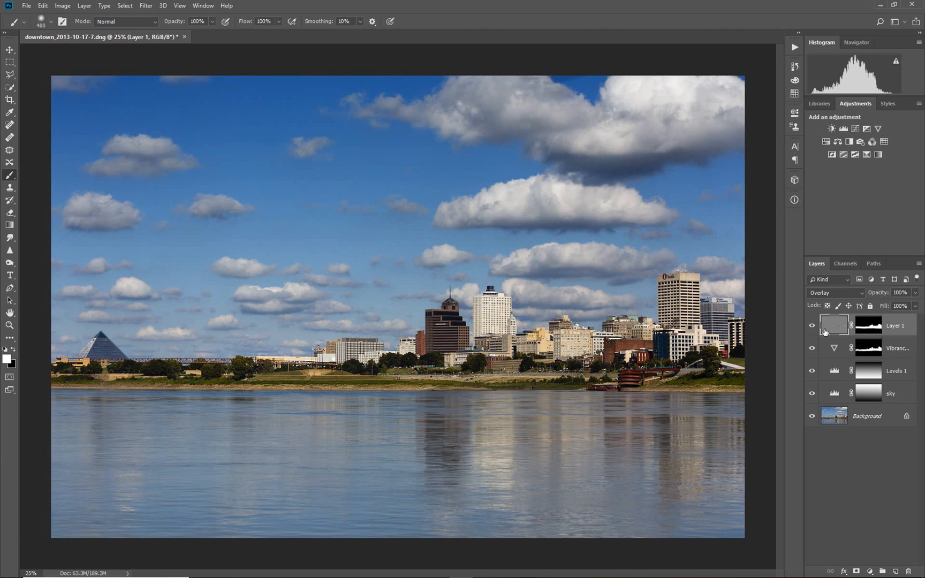
pyautogui.click(832, 329)
# Step: Compare the skyline's sharpness with the masked high-pass layer hidden and shown
pyautogui.click(812, 326)
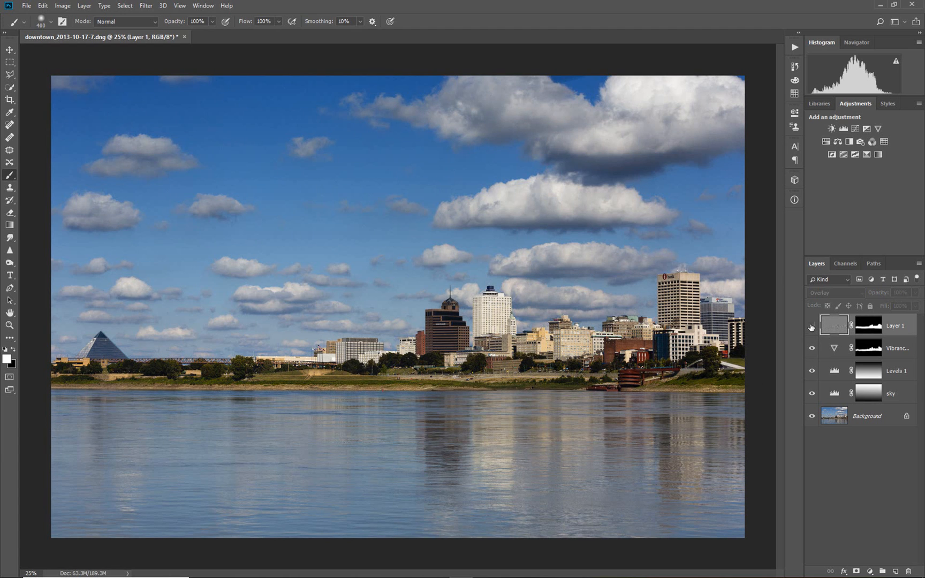
pyautogui.click(812, 327)
pyautogui.click(811, 327)
pyautogui.click(811, 326)
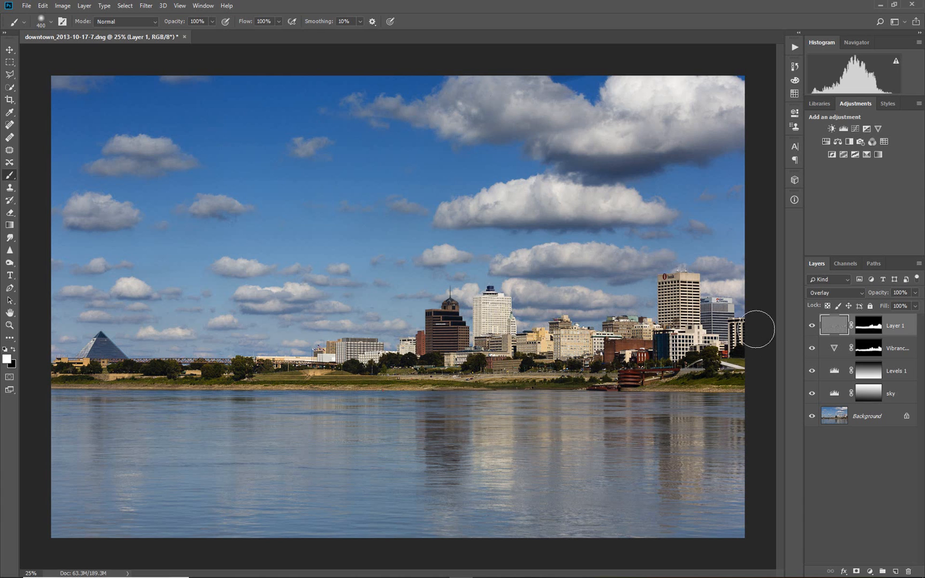
pyautogui.click(812, 328)
pyautogui.click(812, 328)
# Step: Hide every layer above the Background to view the original photo, and show them all again from the sky layer upward
pyautogui.click(811, 326)
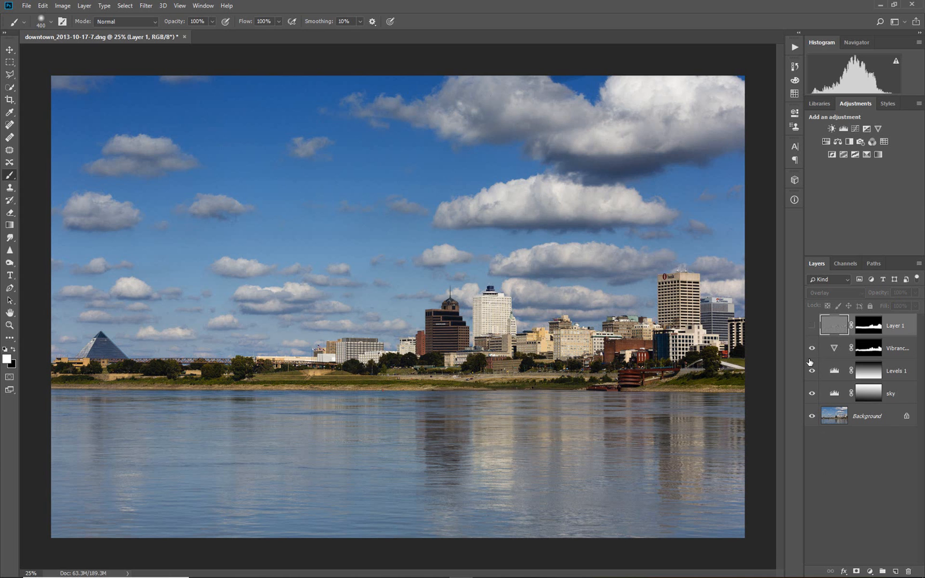
pyautogui.moveTo(812, 349); pyautogui.dragTo(811, 372)
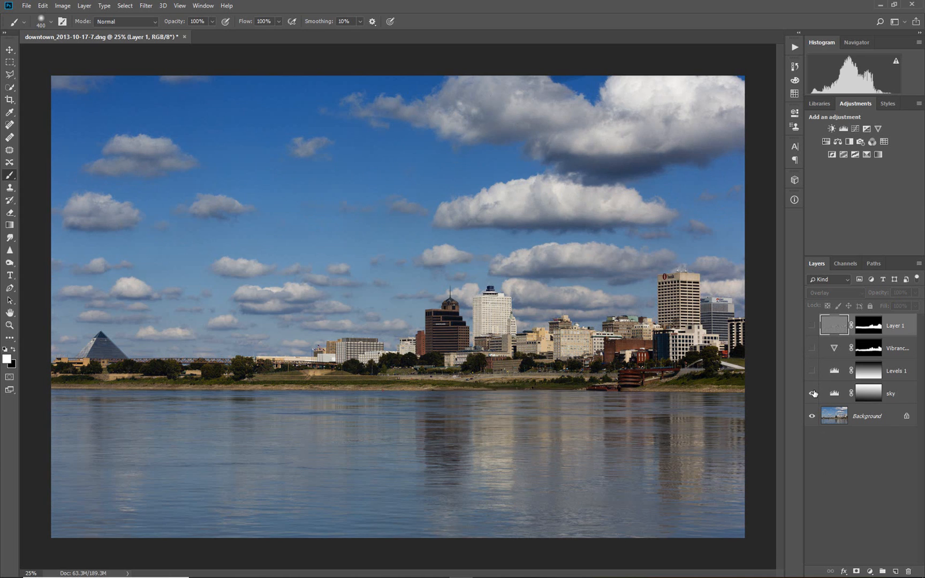
pyautogui.click(813, 394)
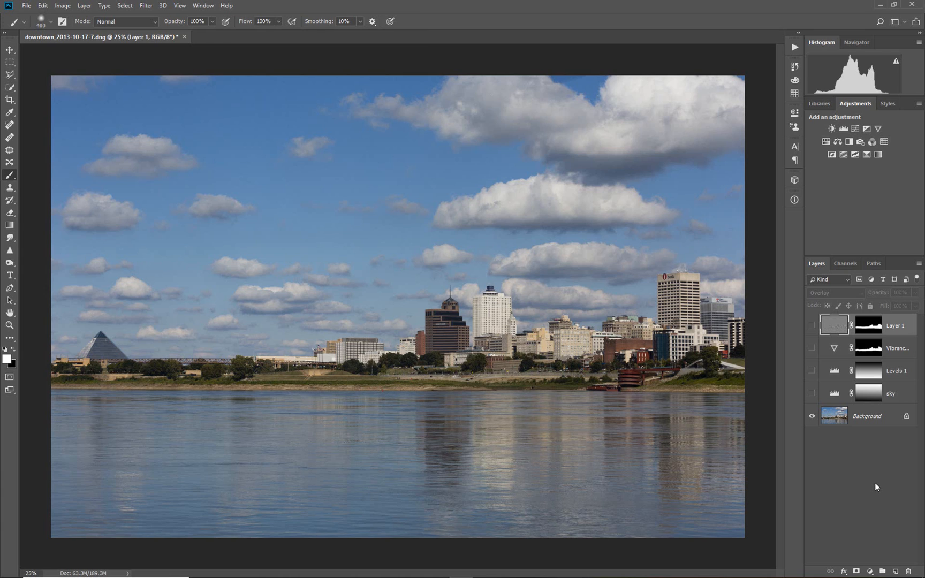
pyautogui.click(812, 394)
pyautogui.click(811, 370)
pyautogui.click(812, 348)
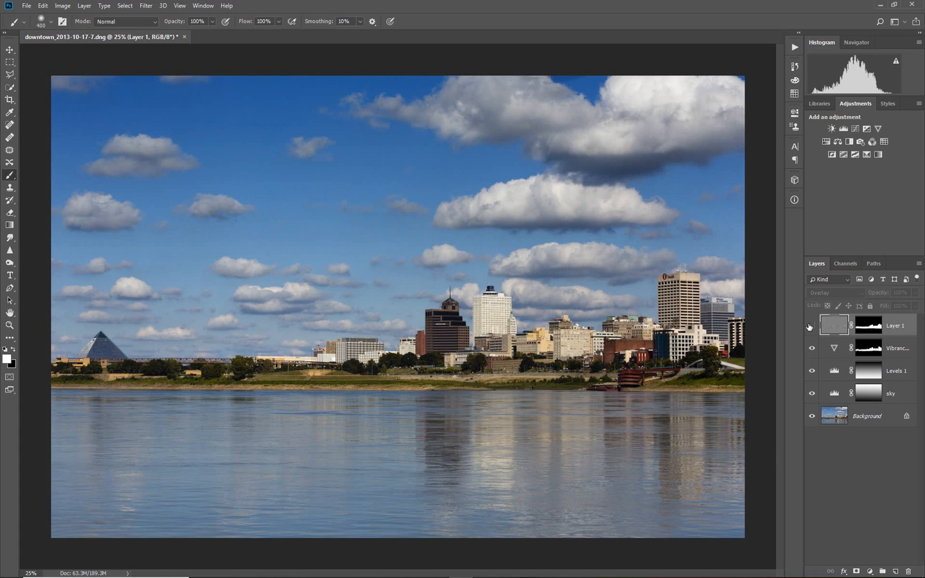
pyautogui.click(812, 325)
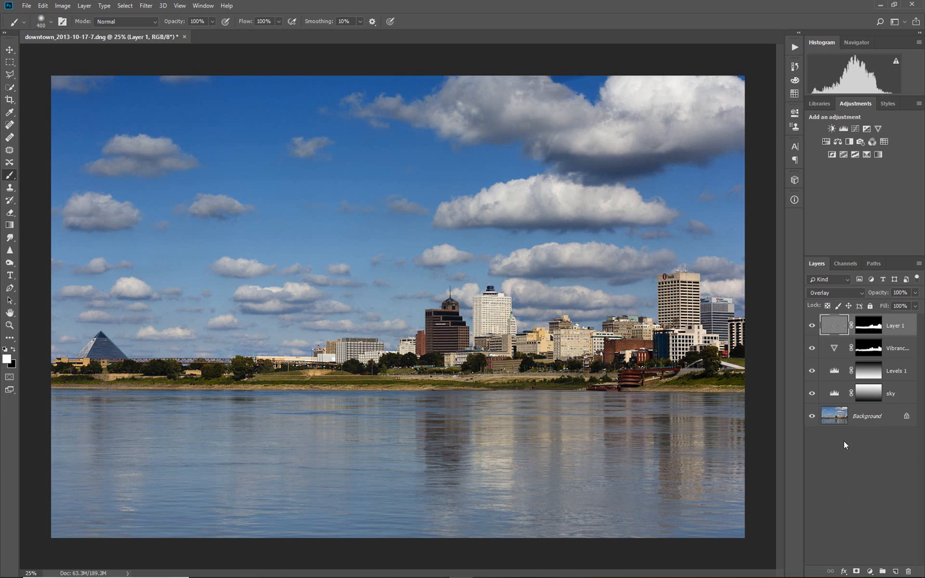
# Step: Reopen the Vibrance layer's adjustment settings for review and close them
pyautogui.doubleClick(832, 351)
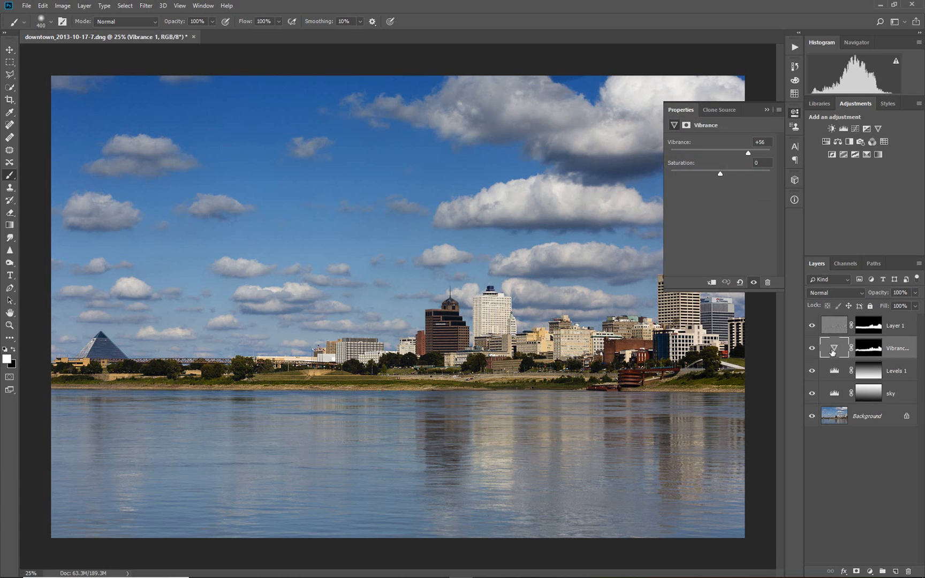
pyautogui.click(765, 108)
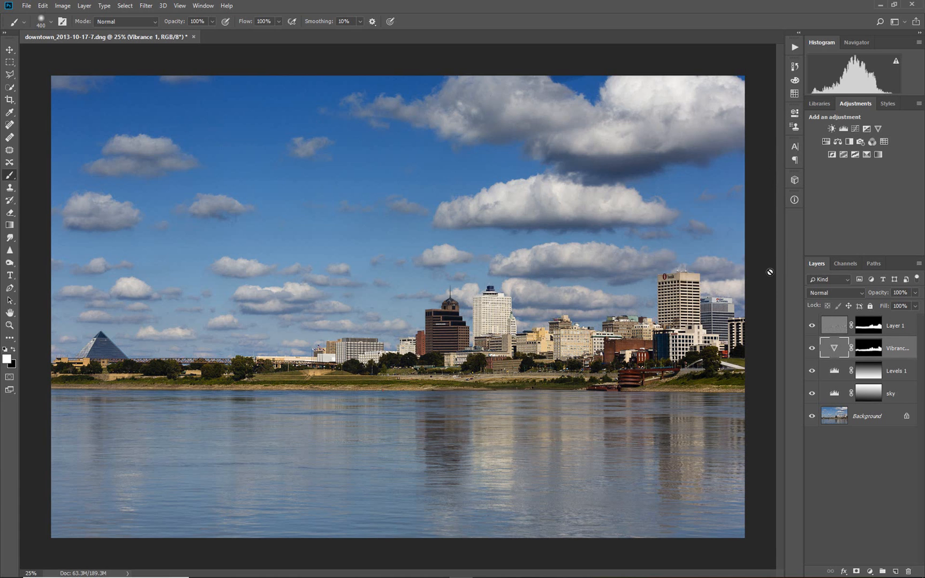